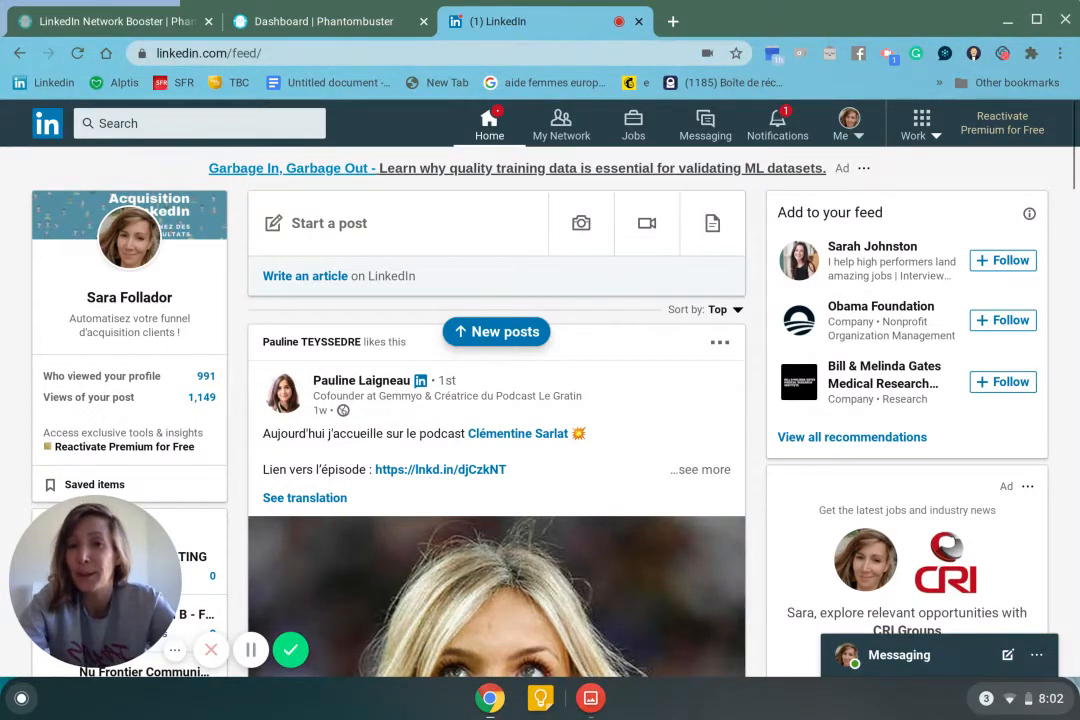
# - Search LinkedIn for "fondateur paris"
pyautogui.click(372, 31)
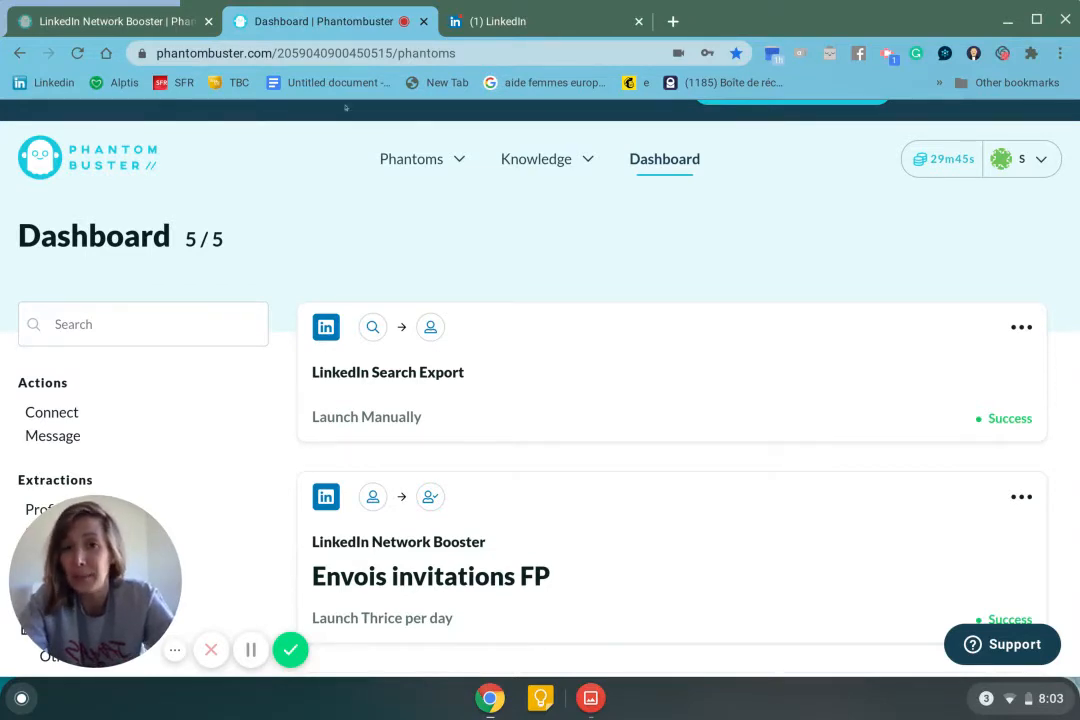
pyautogui.click(527, 22)
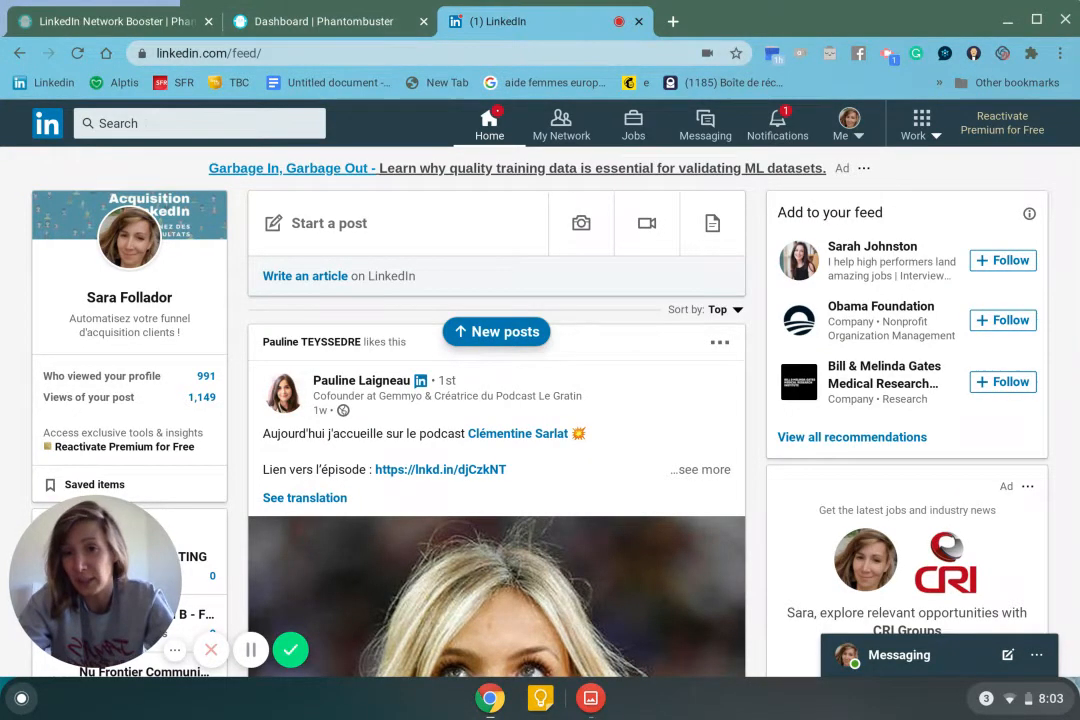
pyautogui.click(199, 123)
pyautogui.write('f')
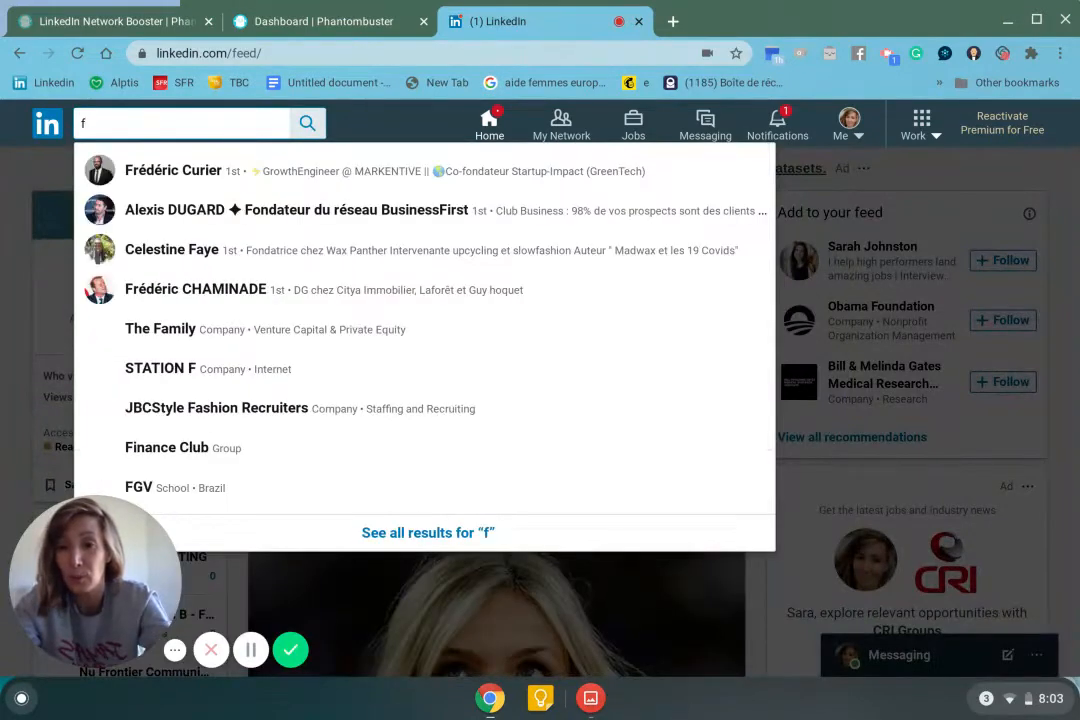
pyautogui.write('ondateu')
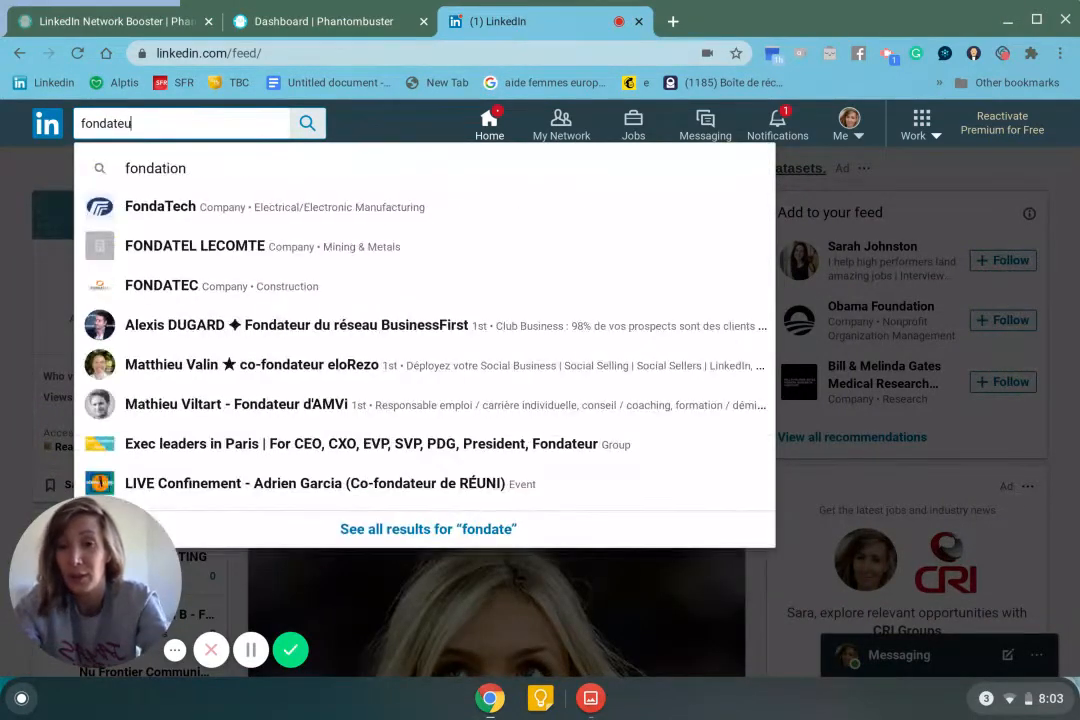
pyautogui.write('r p')
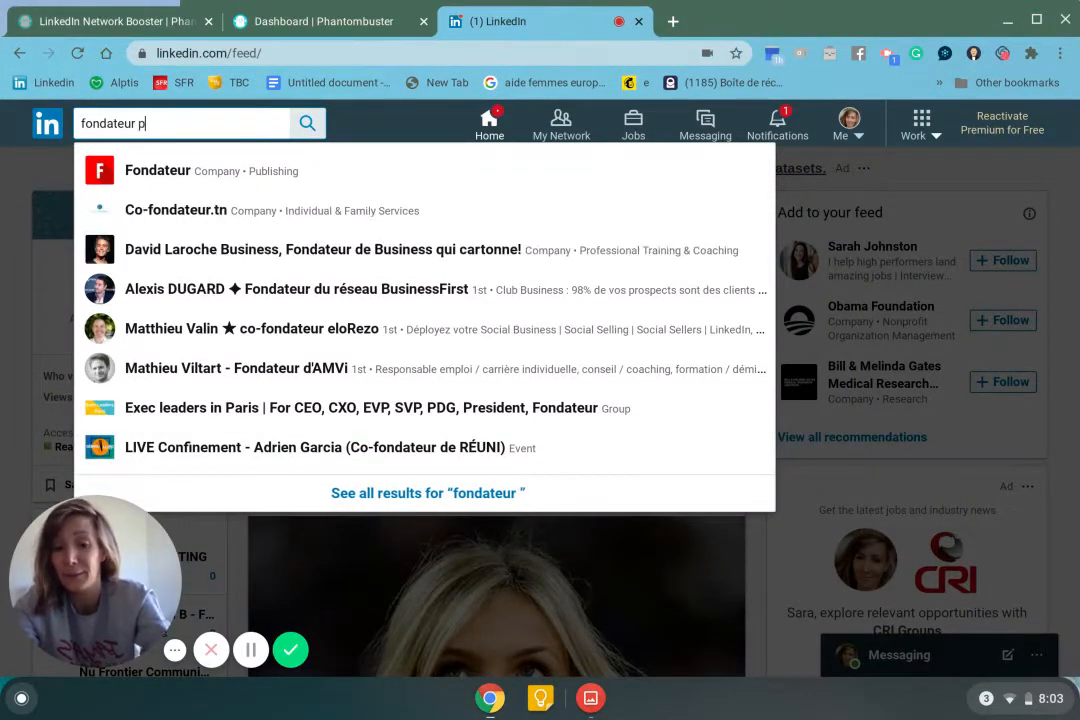
pyautogui.write('aris')
pyautogui.press('Return')
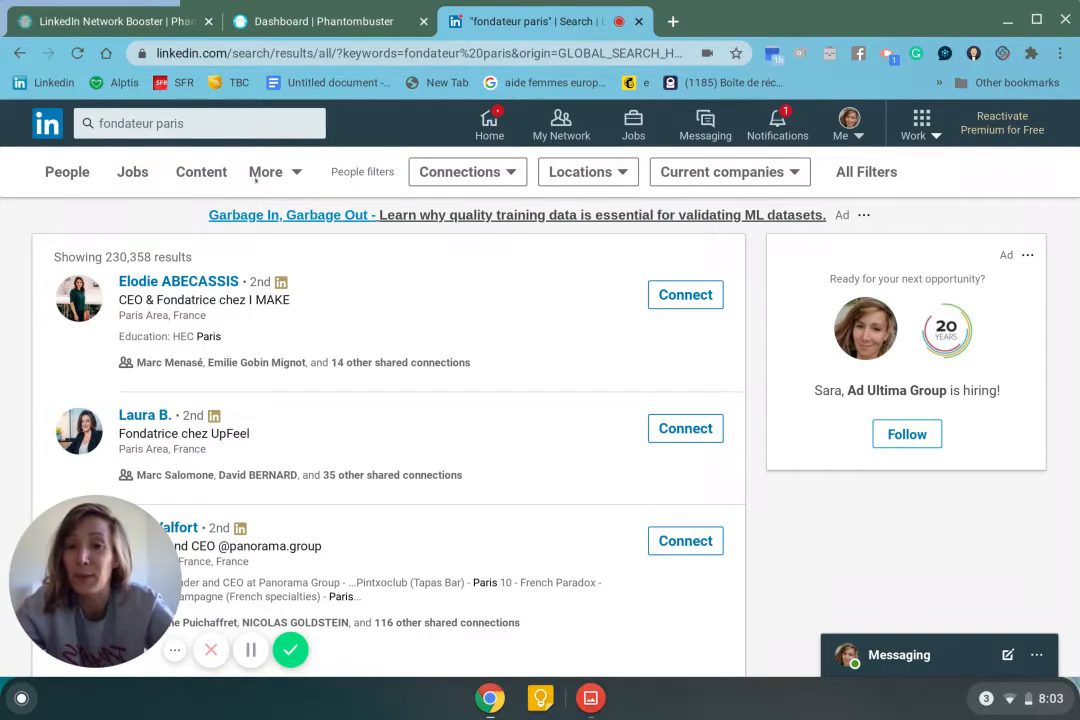
# - Filter the people results to 2nd-degree connections located in Paris Area, France
pyautogui.click(511, 176)
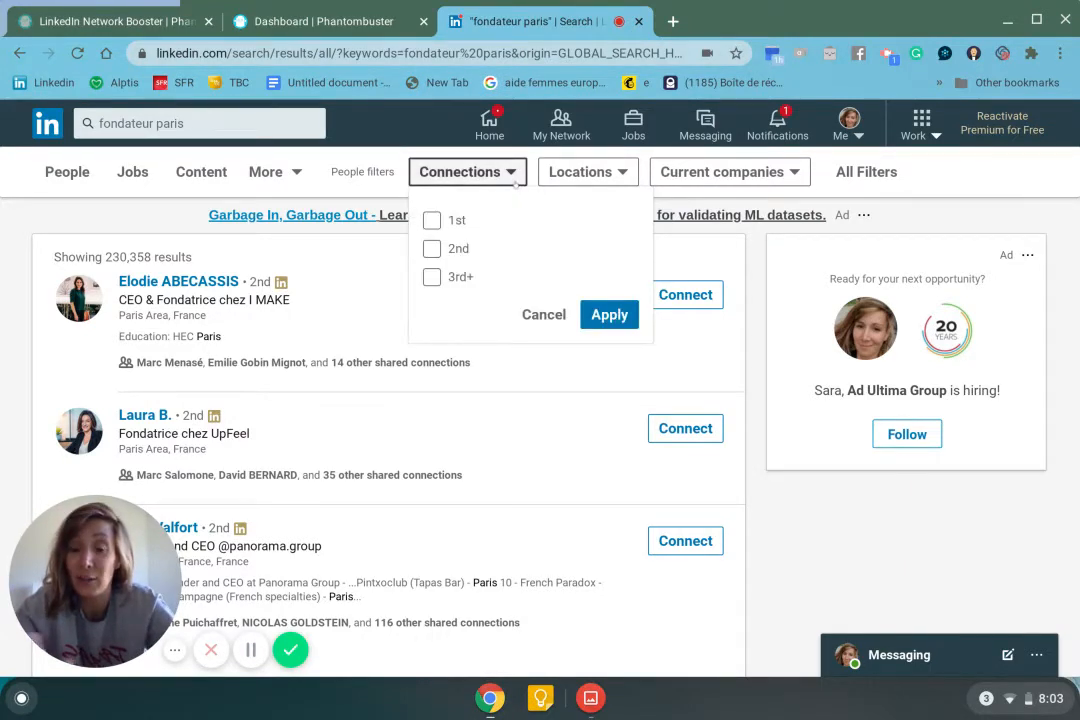
pyautogui.click(431, 248)
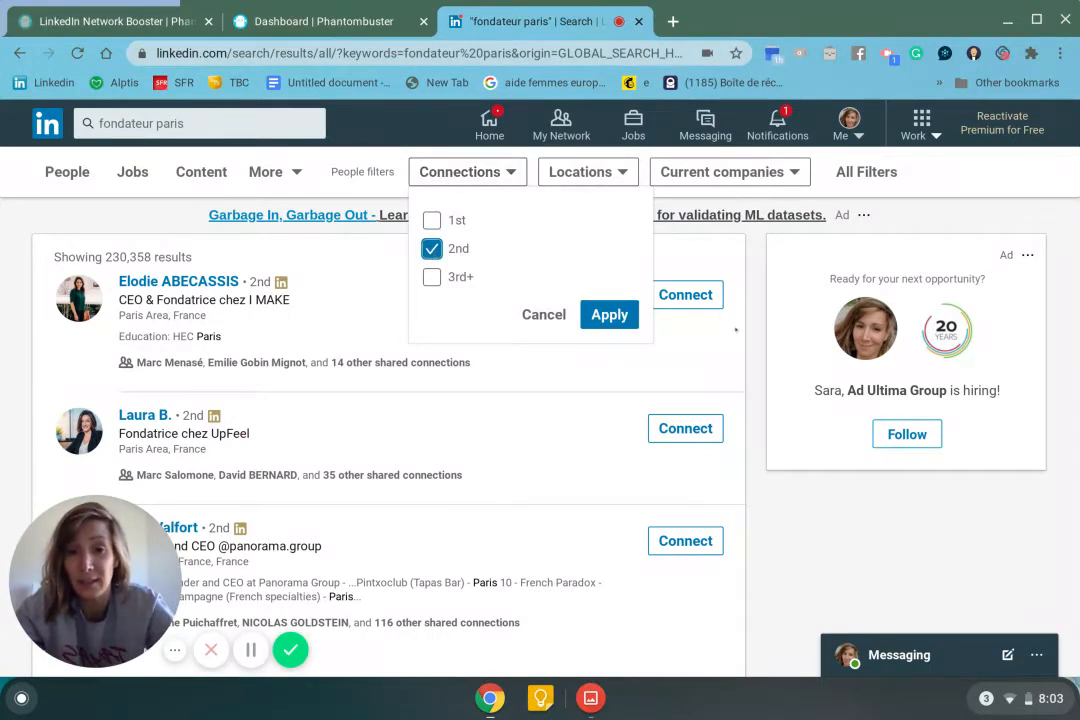
pyautogui.click(620, 315)
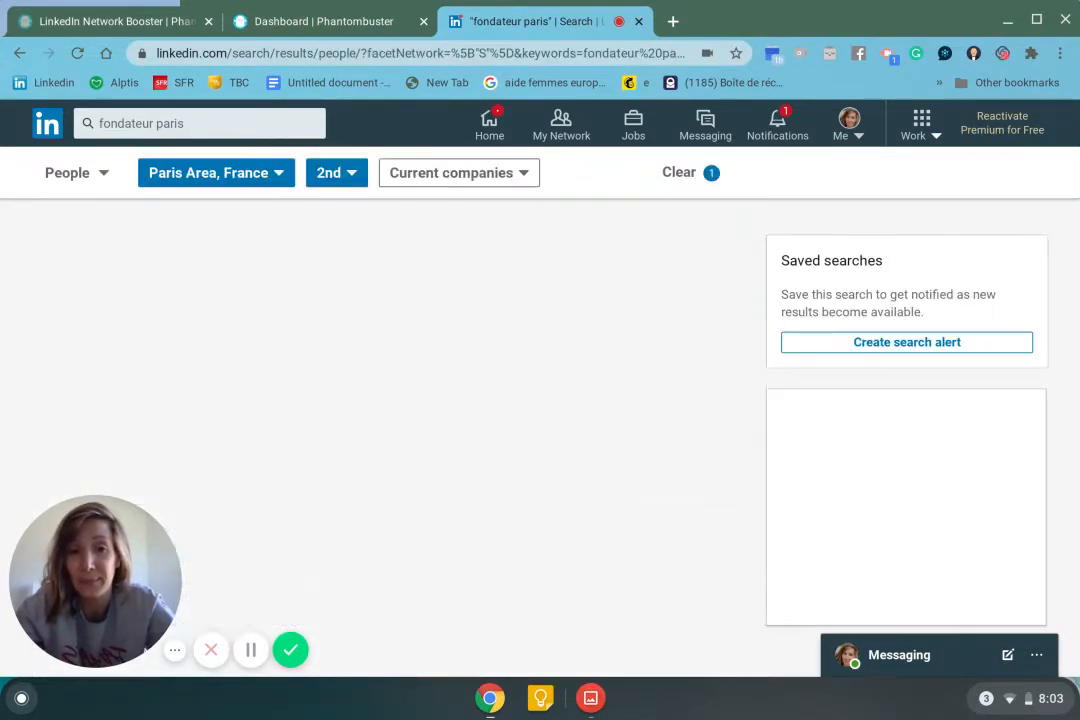
pyautogui.click(258, 173)
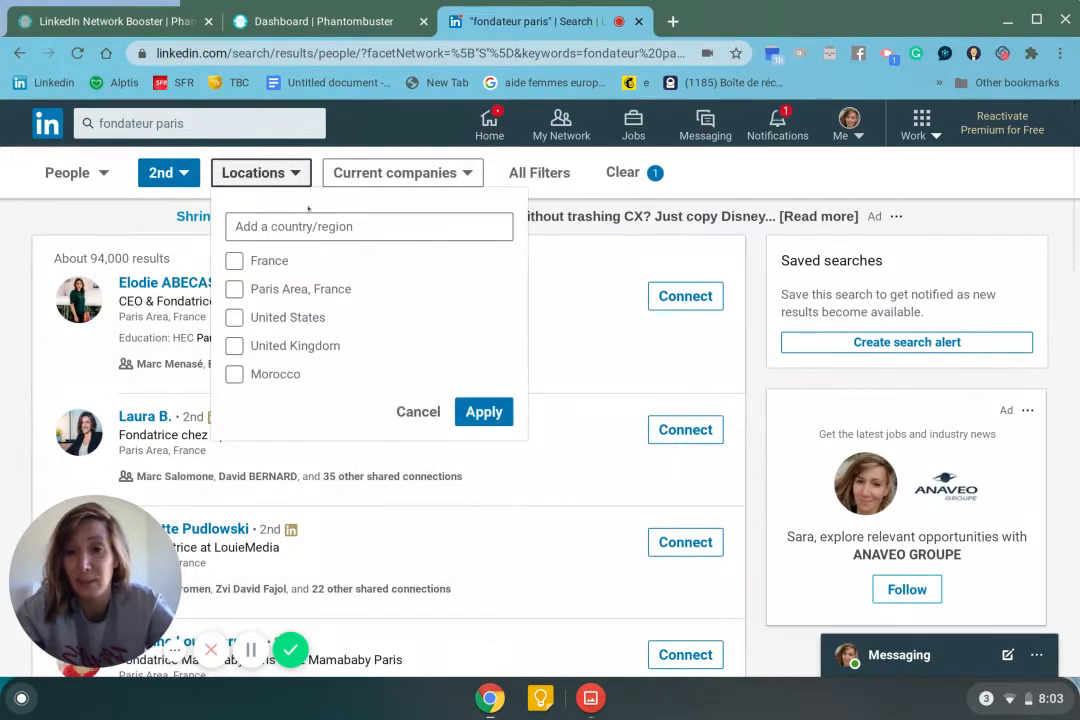
pyautogui.click(233, 289)
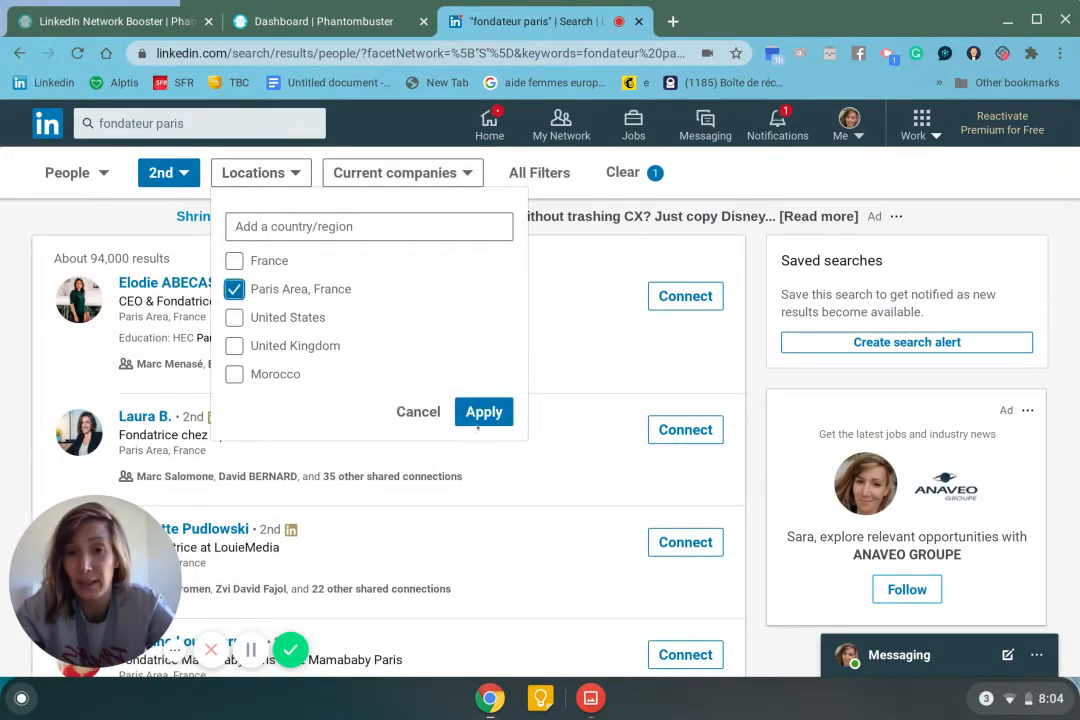
pyautogui.click(481, 418)
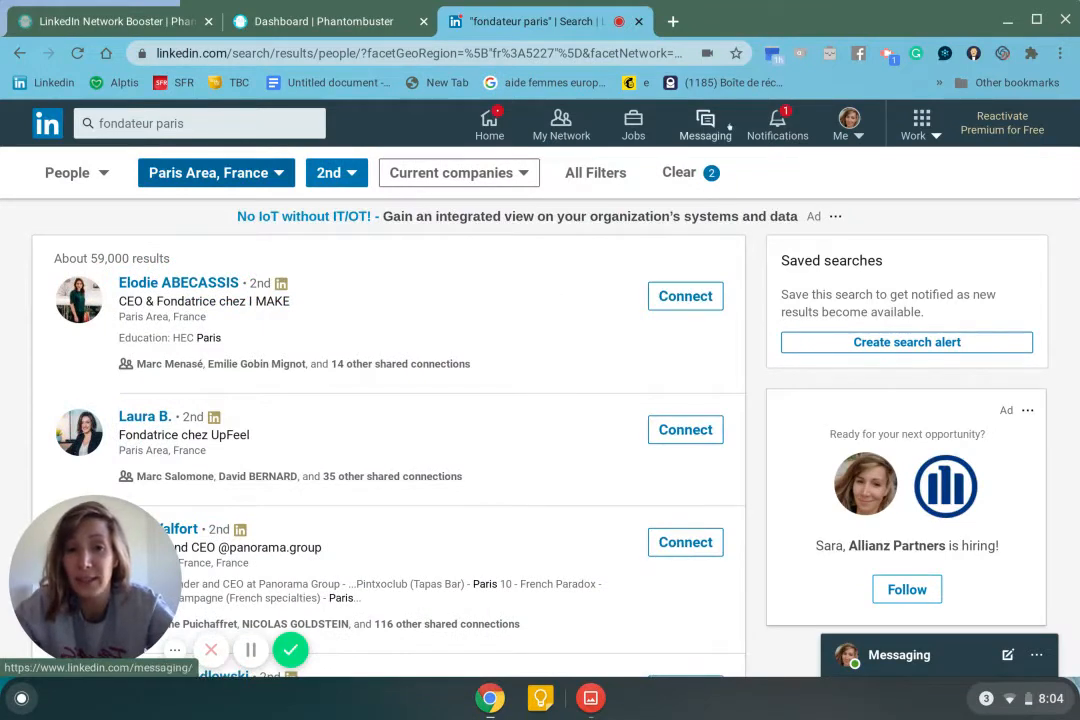
# - Review the current-company options and the complete set of people filters, then return to the results with the same filters
pyautogui.click(520, 175)
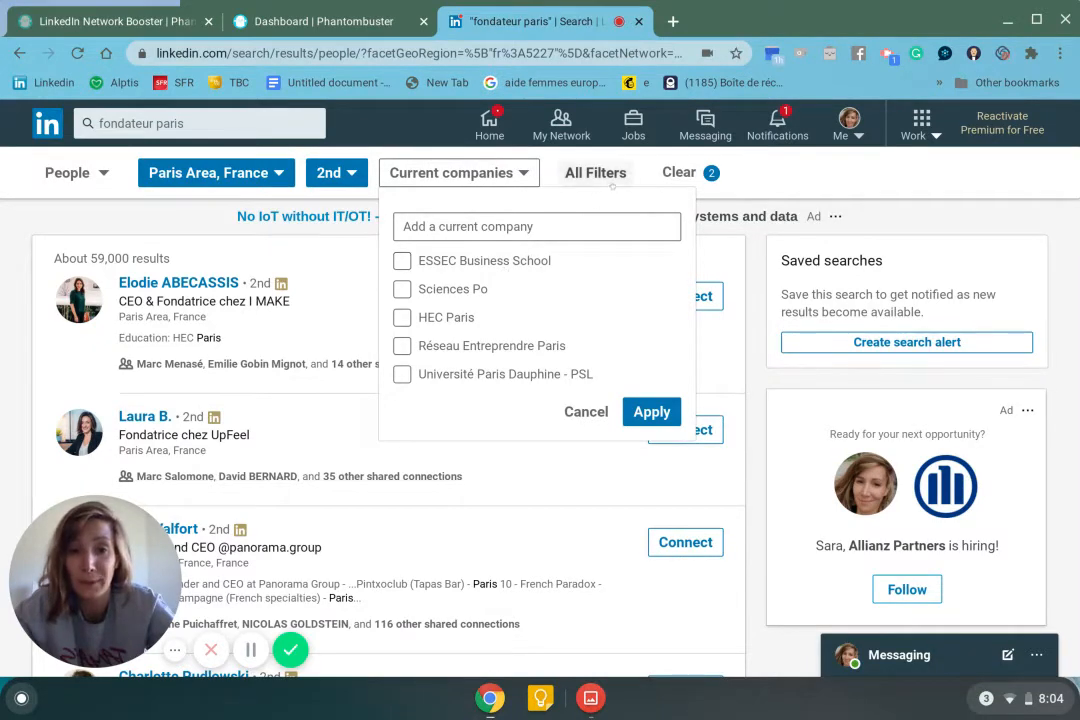
pyautogui.click(600, 174)
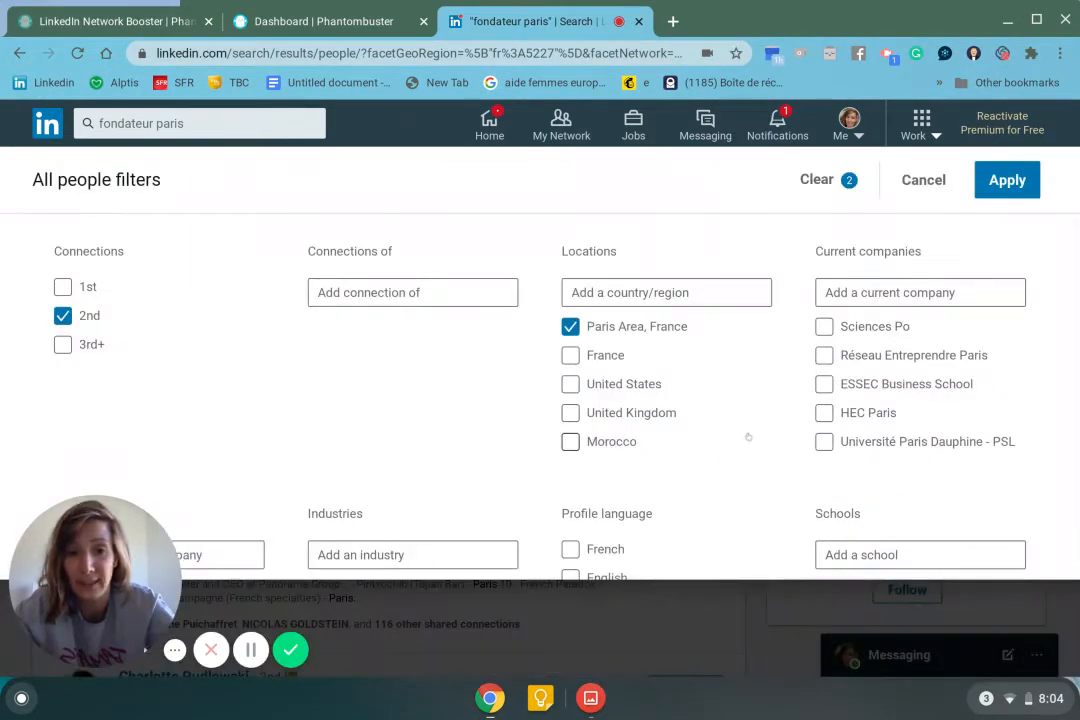
pyautogui.scroll(-2, 747, 438)
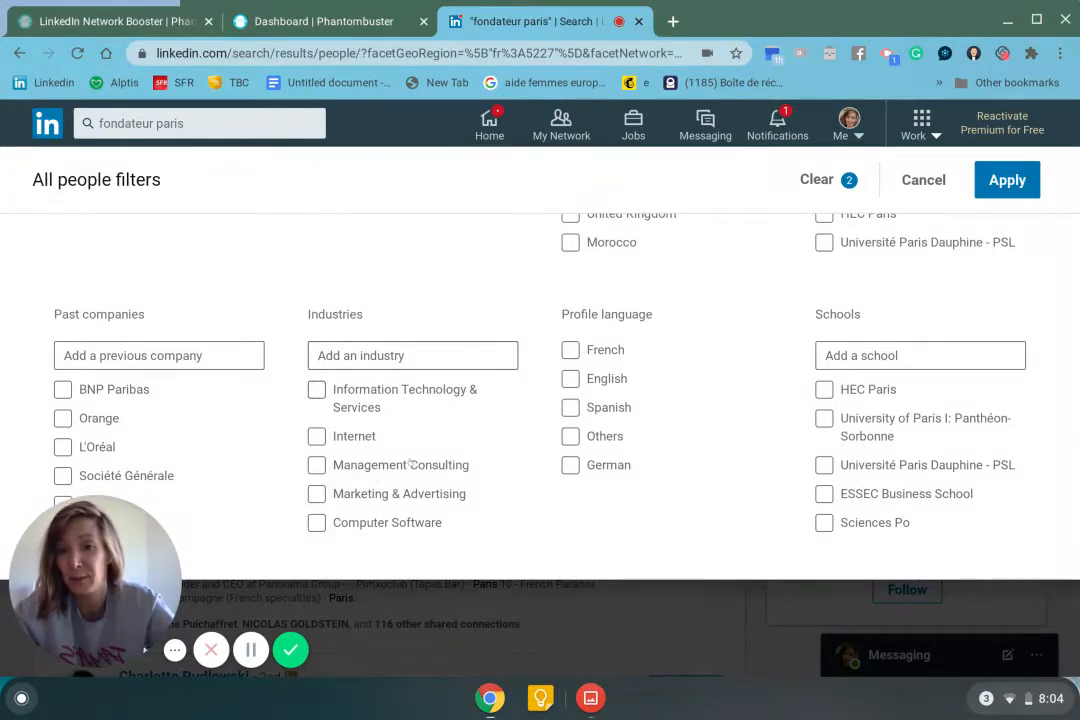
pyautogui.scroll(-1, 180, 416)
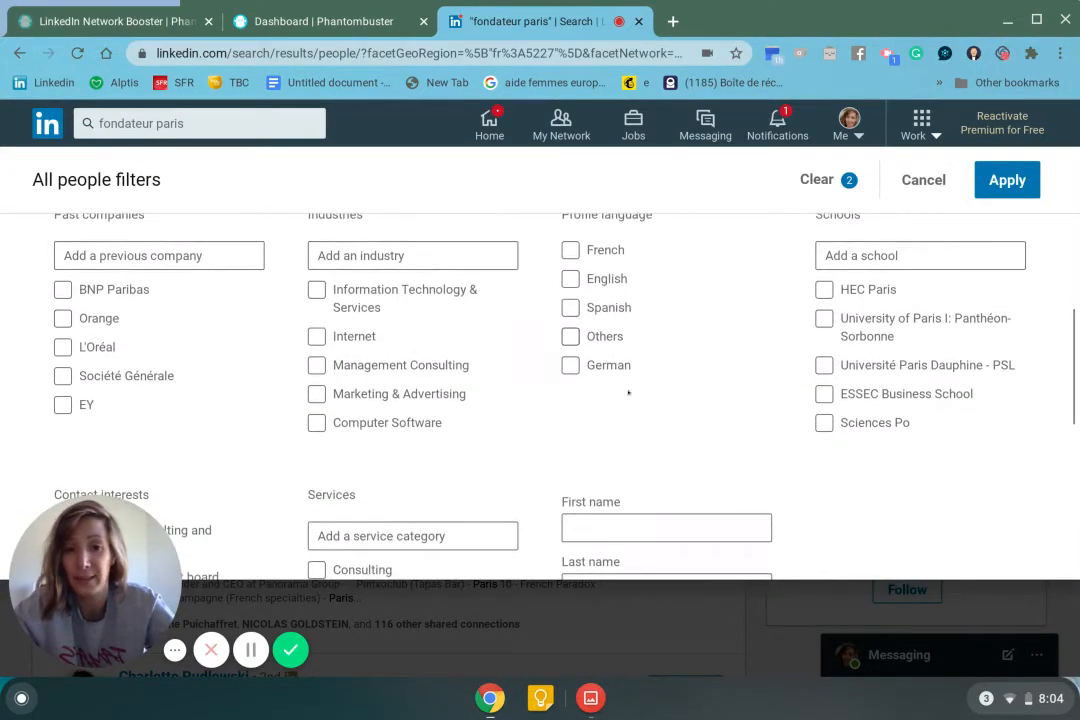
pyautogui.scroll(-3, 622, 393)
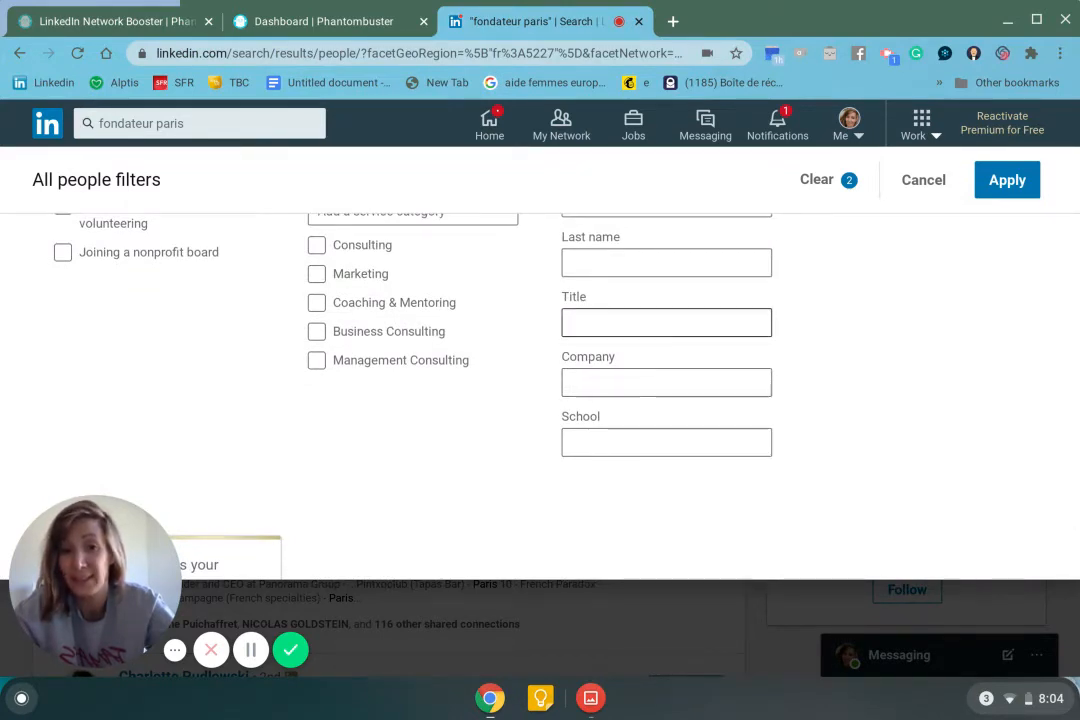
pyautogui.scroll(3, 630, 377)
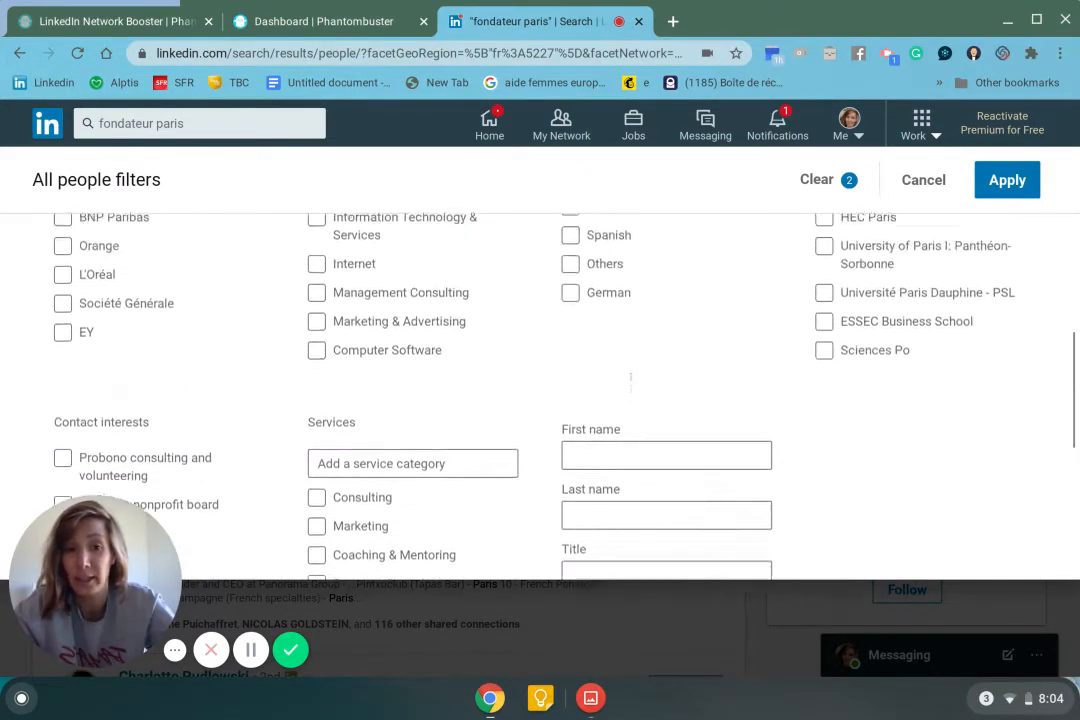
pyautogui.scroll(4, 560, 380)
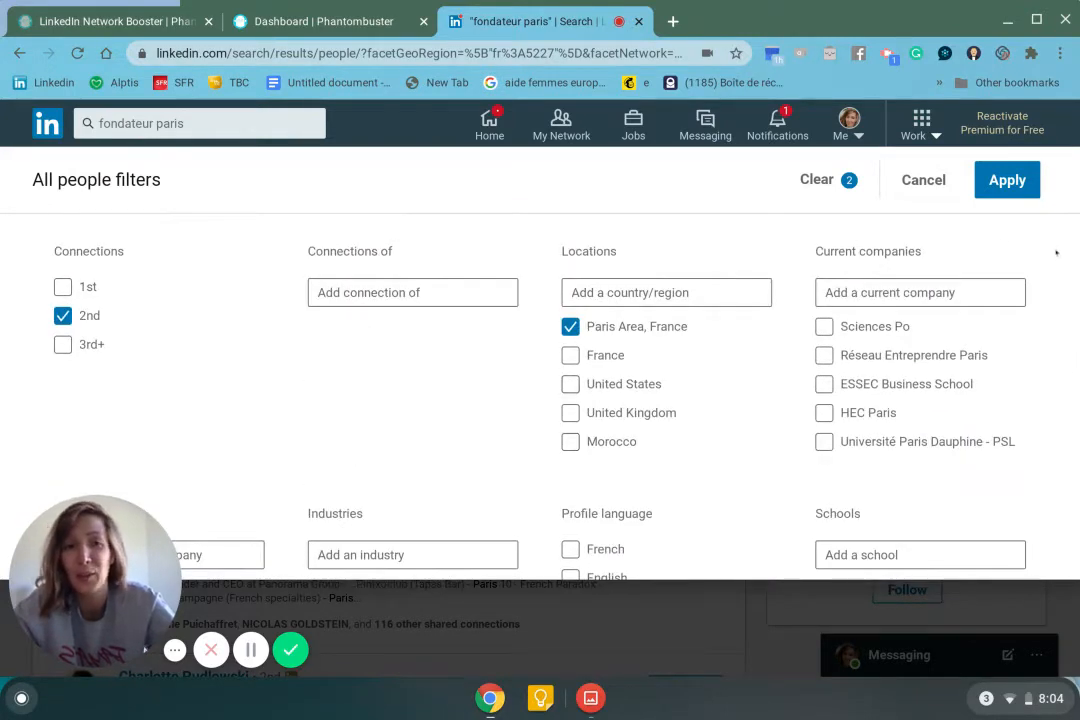
pyautogui.click(1007, 181)
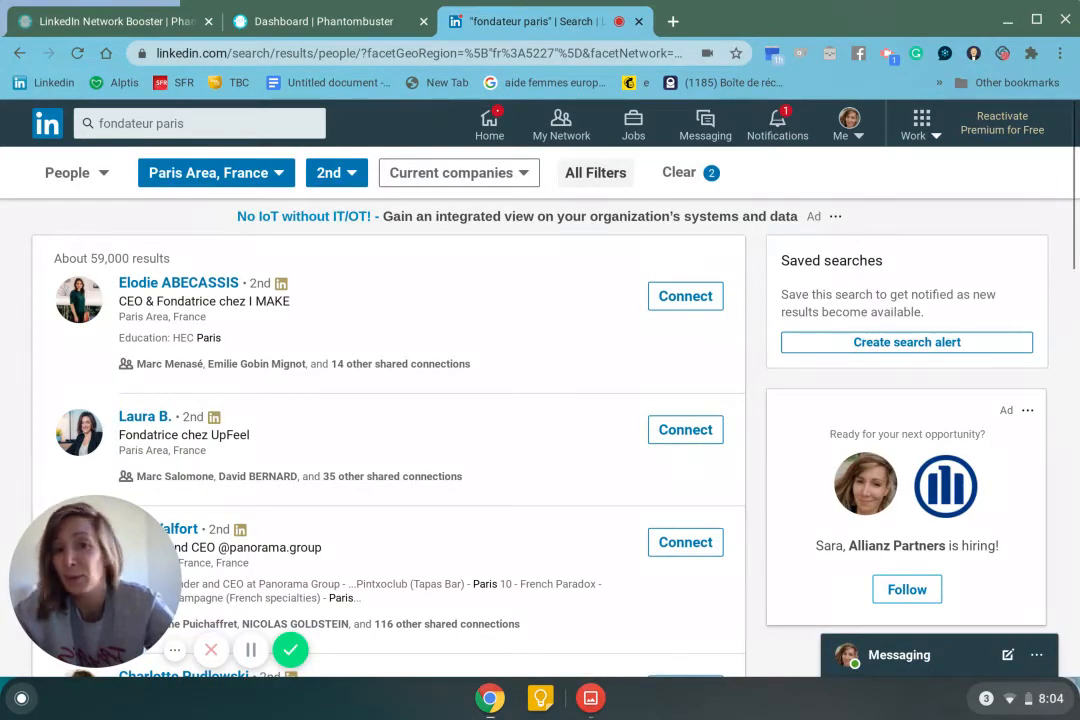
# - Copy the filtered LinkedIn search URL and use it to replace the search input in Phantombuster's LinkedIn Search Export setup
pyautogui.click(515, 54)
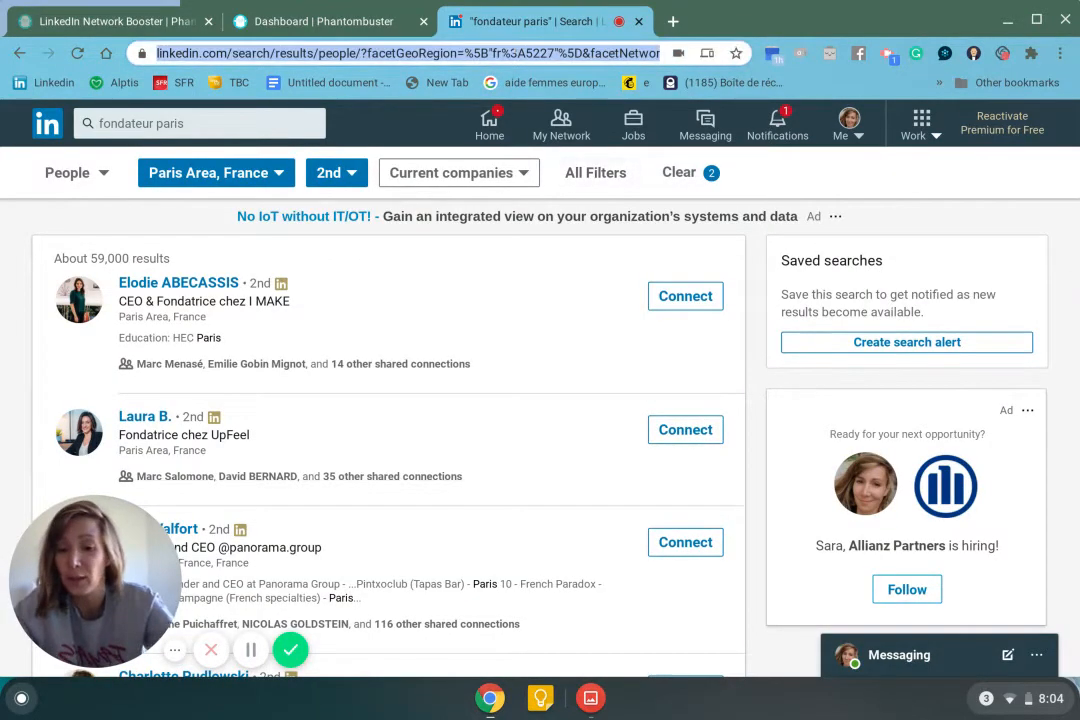
pyautogui.click(342, 24)
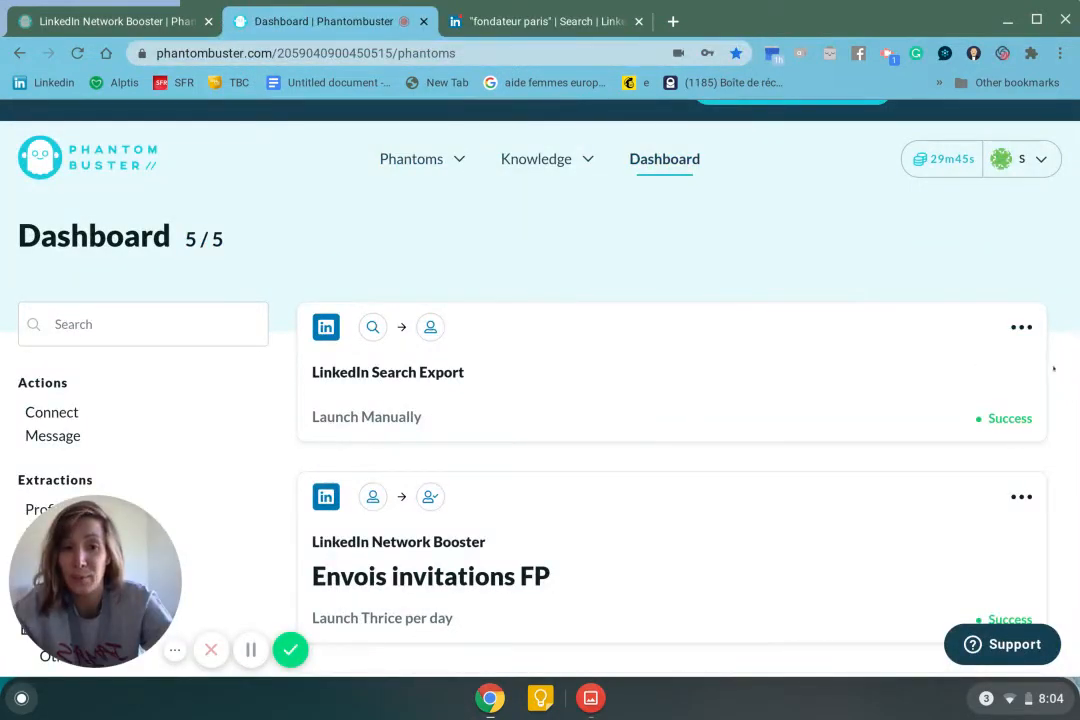
pyautogui.click(1020, 329)
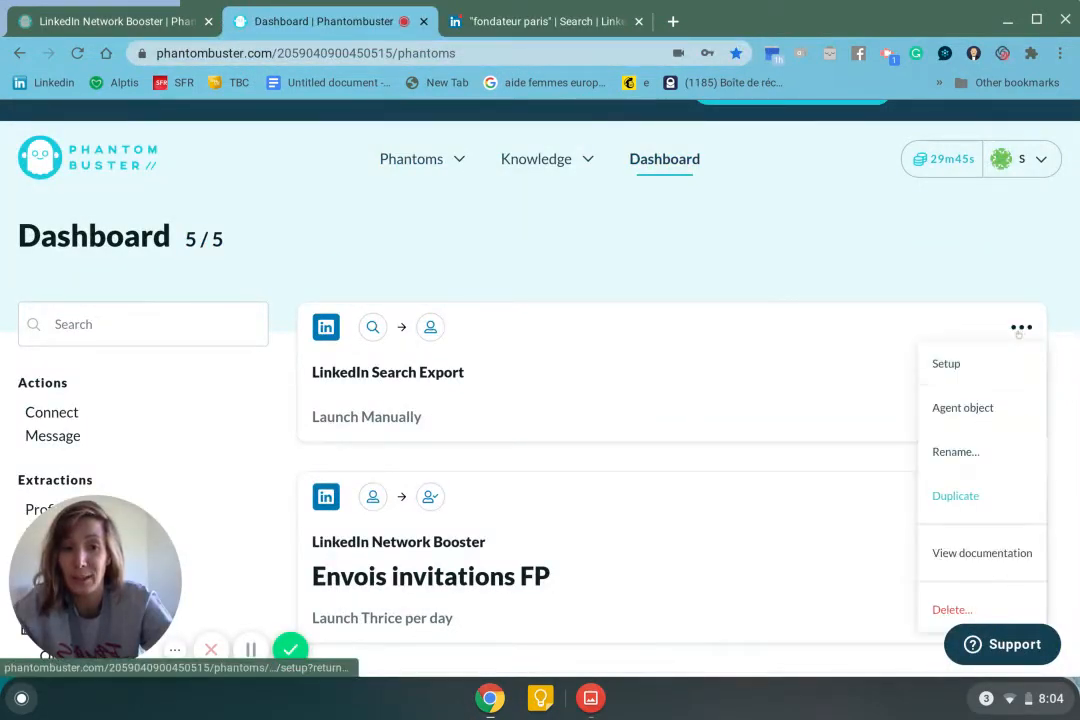
pyautogui.click(977, 363)
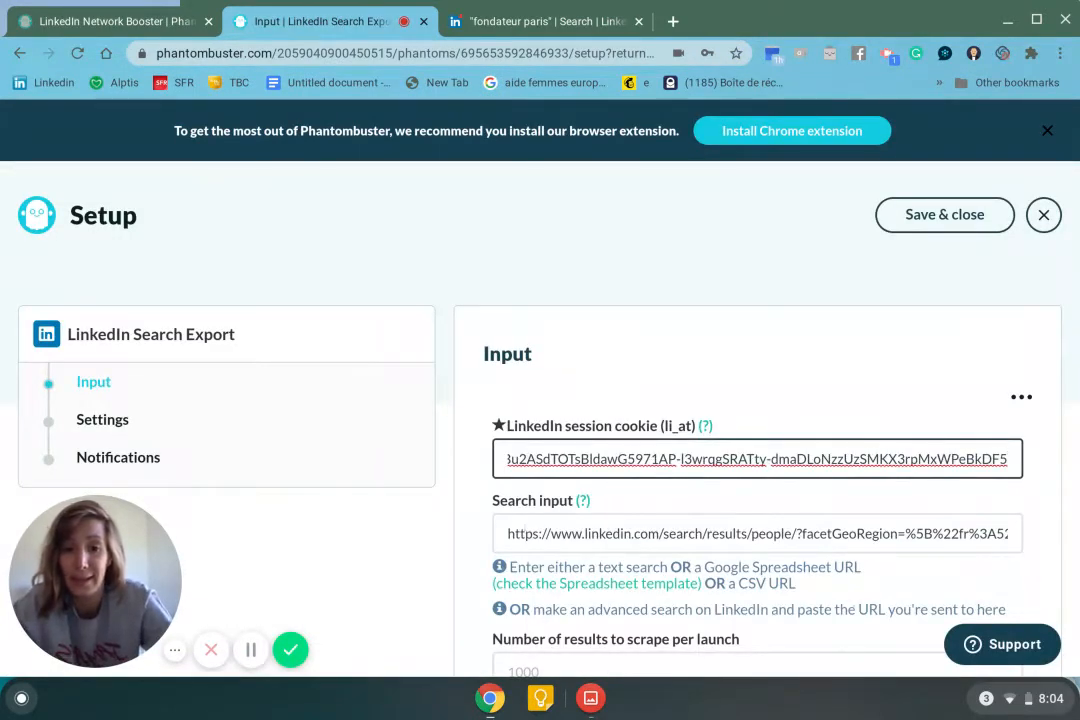
pyautogui.press('Tab')
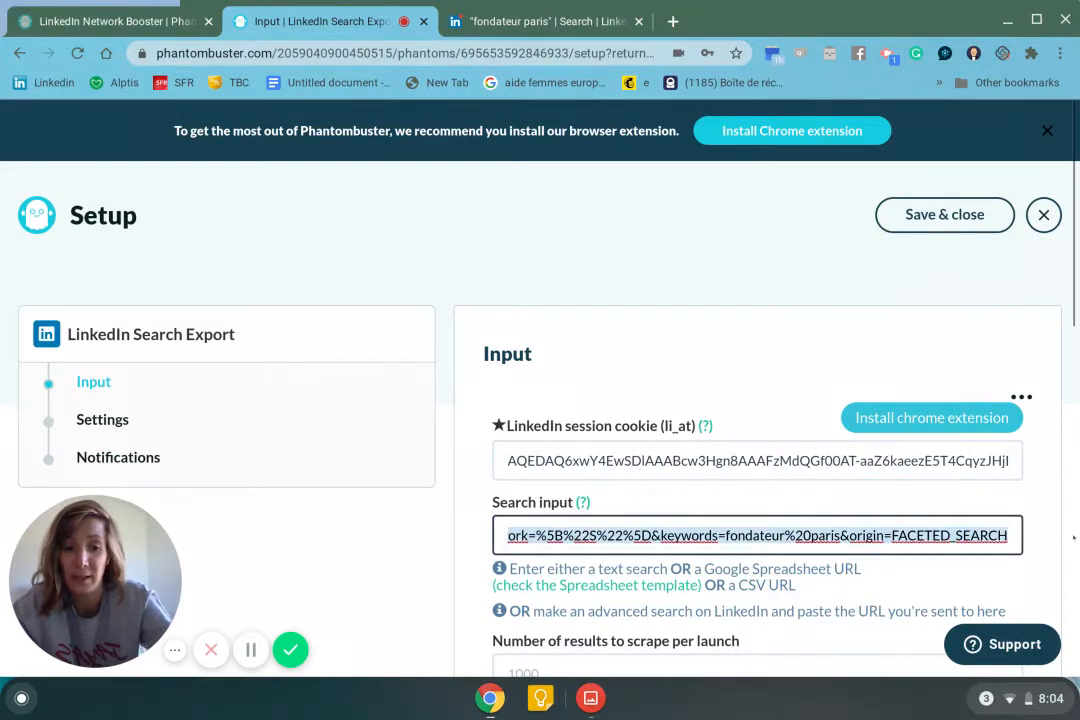
pyautogui.press('BackSpace')
pyautogui.write('https://www.linkedin.com/search/results/people/?network=%5B%22S%22%5D&keywords=fondateur%20paris&origin=FACETED_SEARCH')
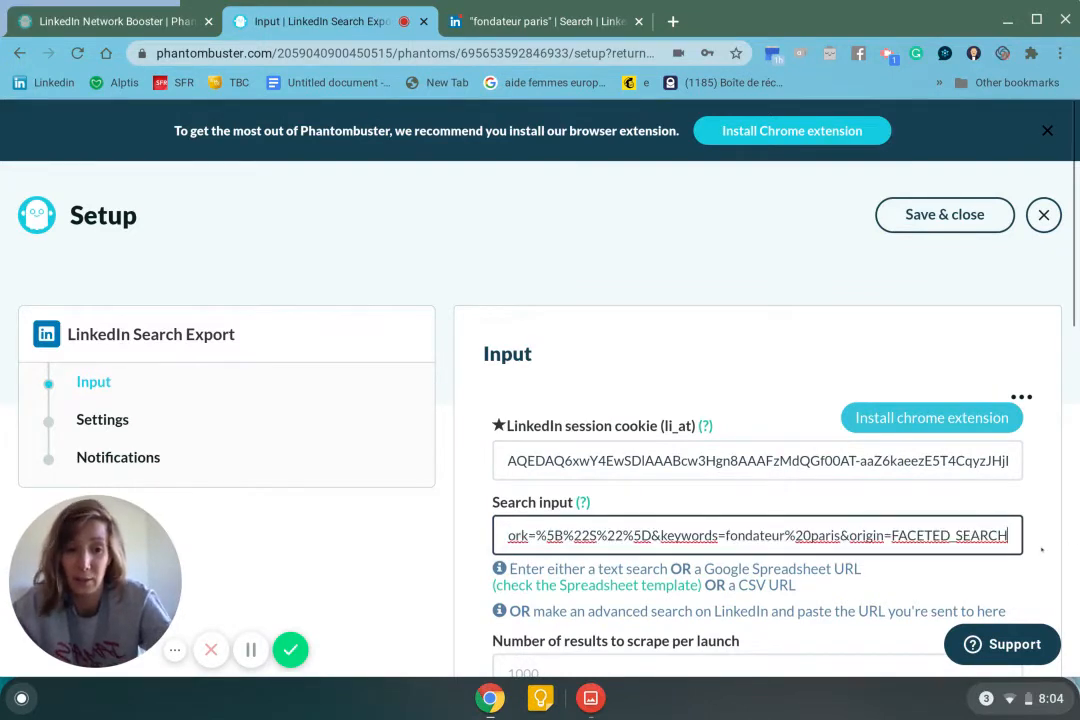
pyautogui.scroll(-1, 1041, 549)
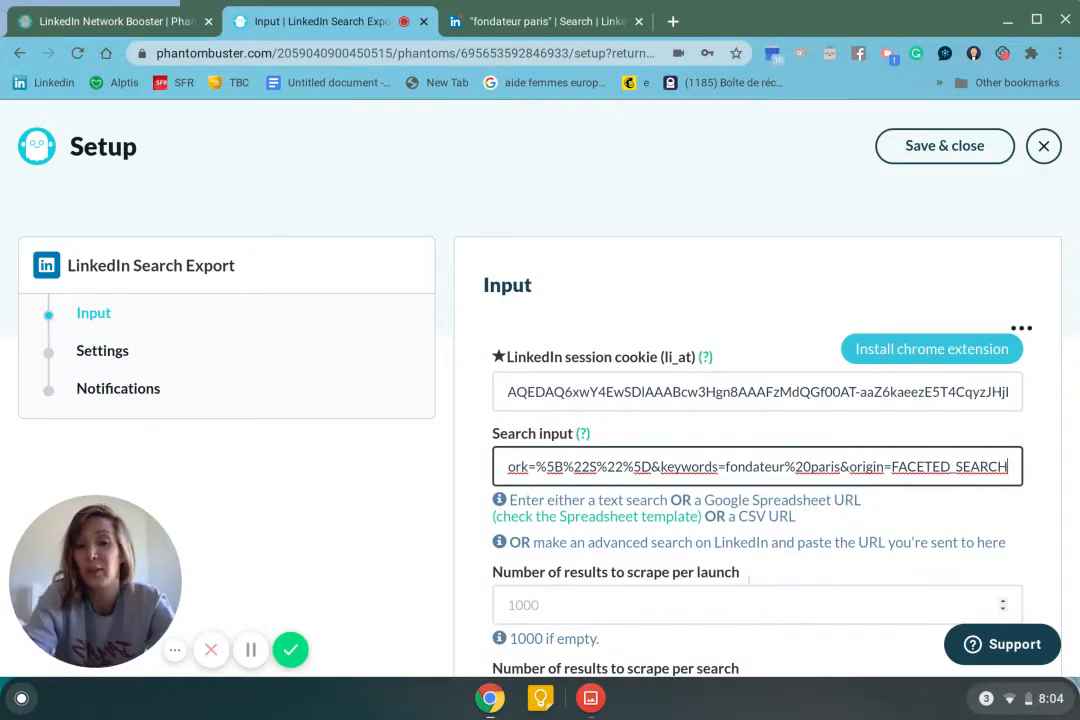
pyautogui.scroll(-3, 755, 592)
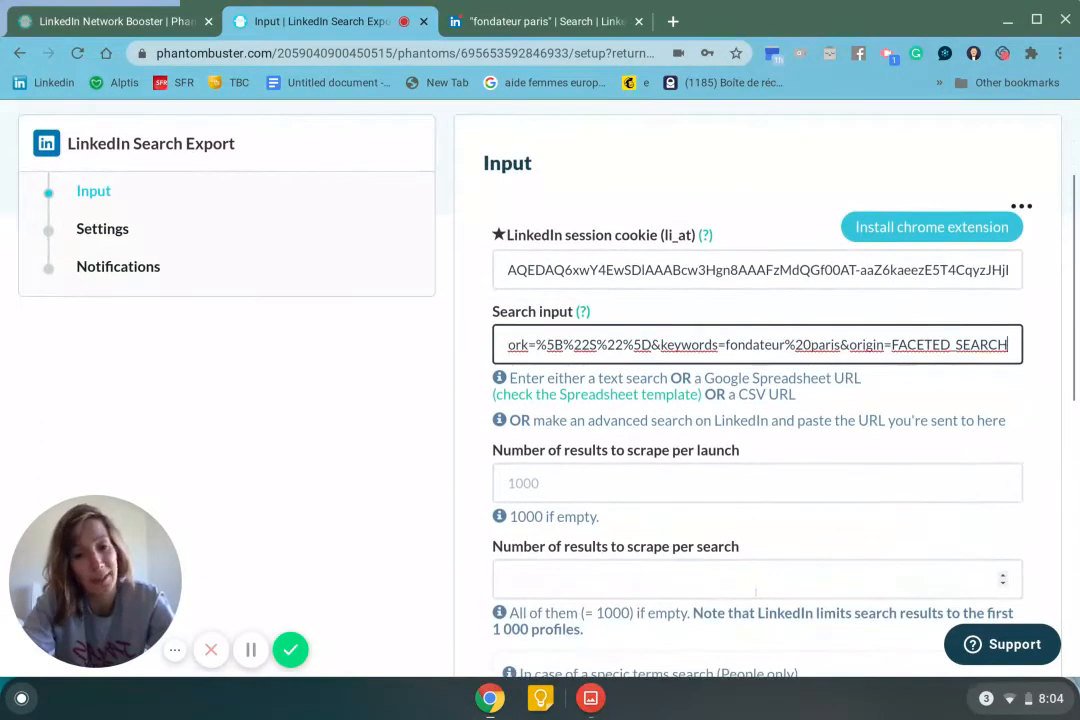
pyautogui.scroll(2, 755, 450)
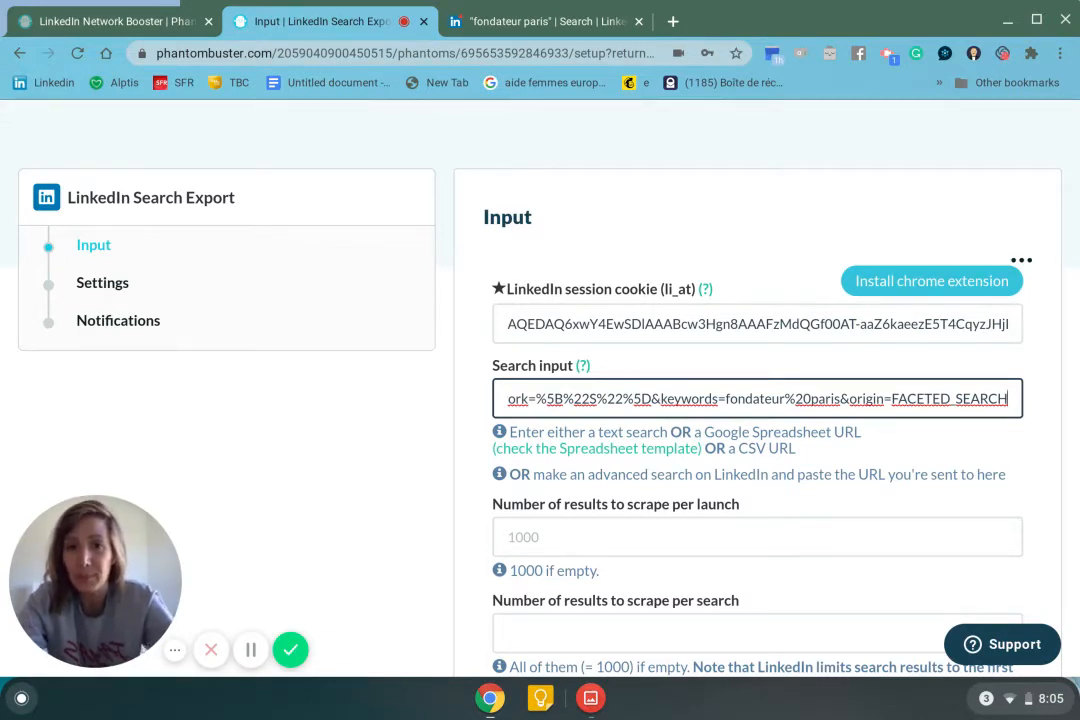
# - Return to LinkedIn and open the browser's developer tools on the search results page
pyautogui.click(540, 23)
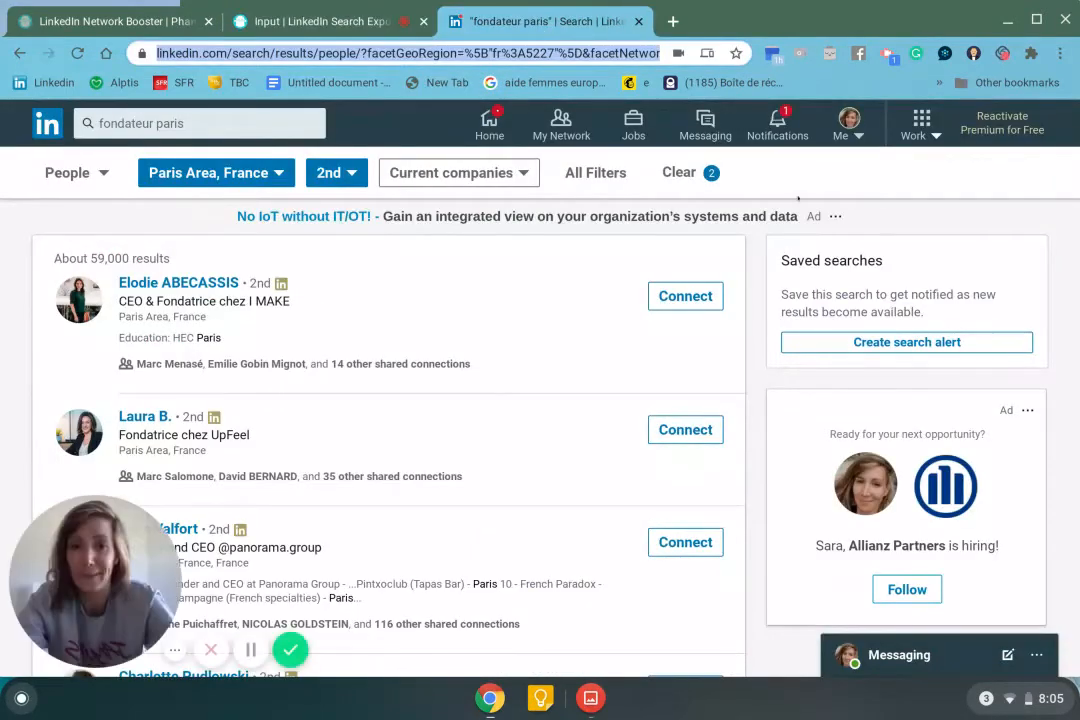
pyautogui.rightClick(787, 197)
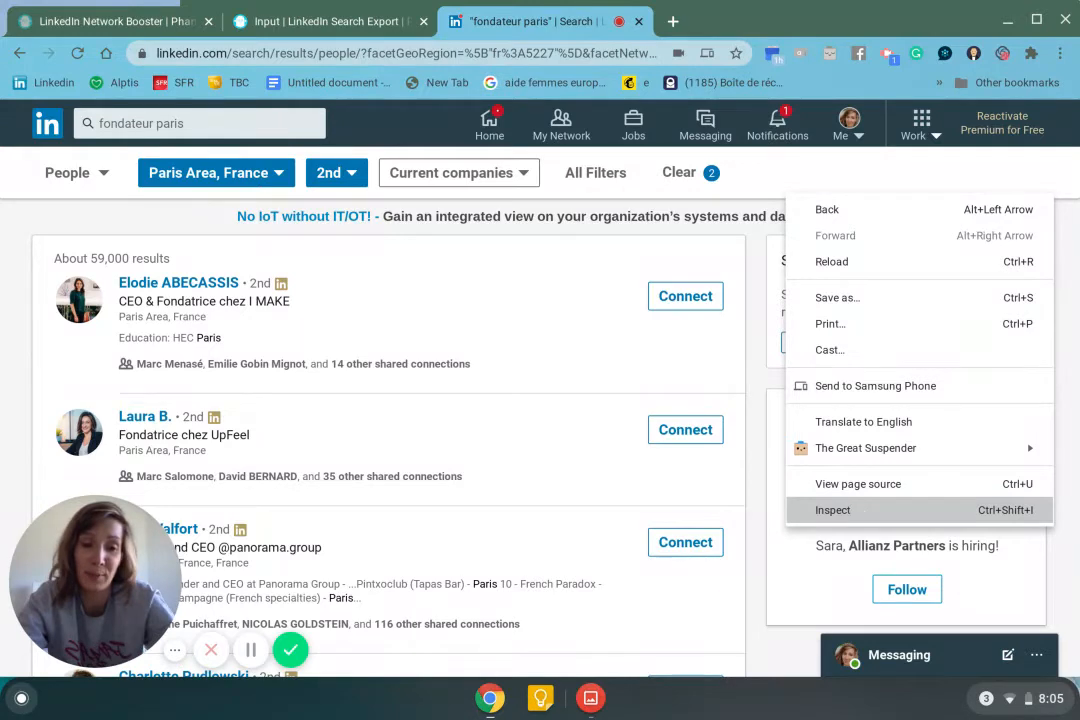
pyautogui.click(856, 510)
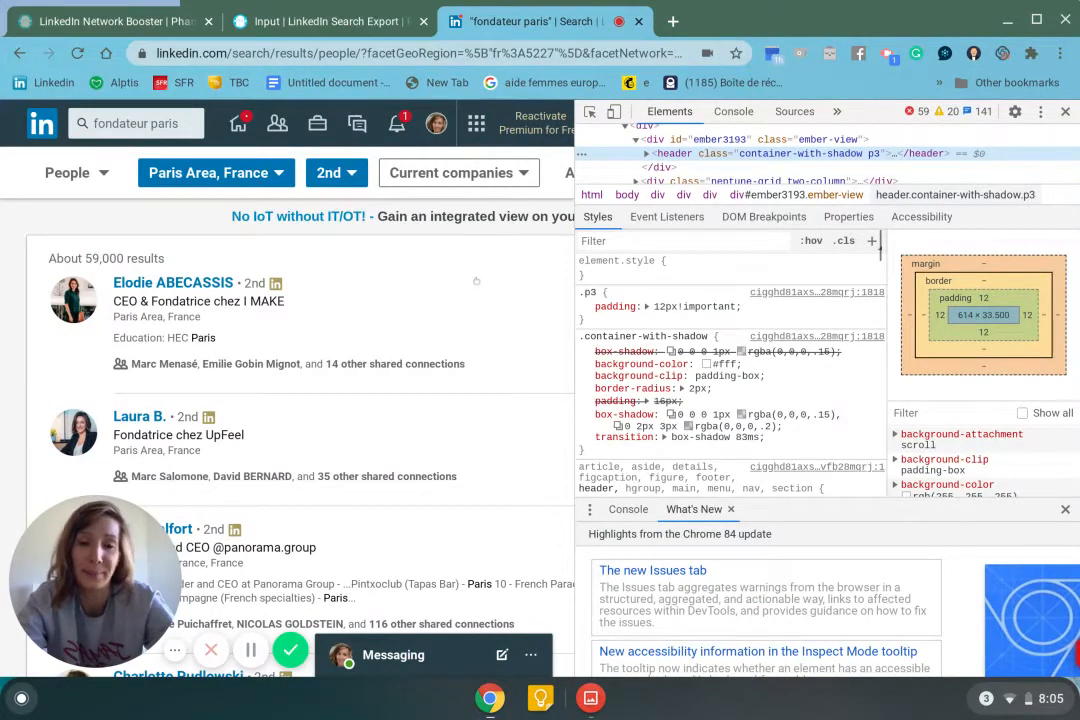
pyautogui.click(533, 284)
pyautogui.rightClick(535, 283)
pyautogui.click(492, 248)
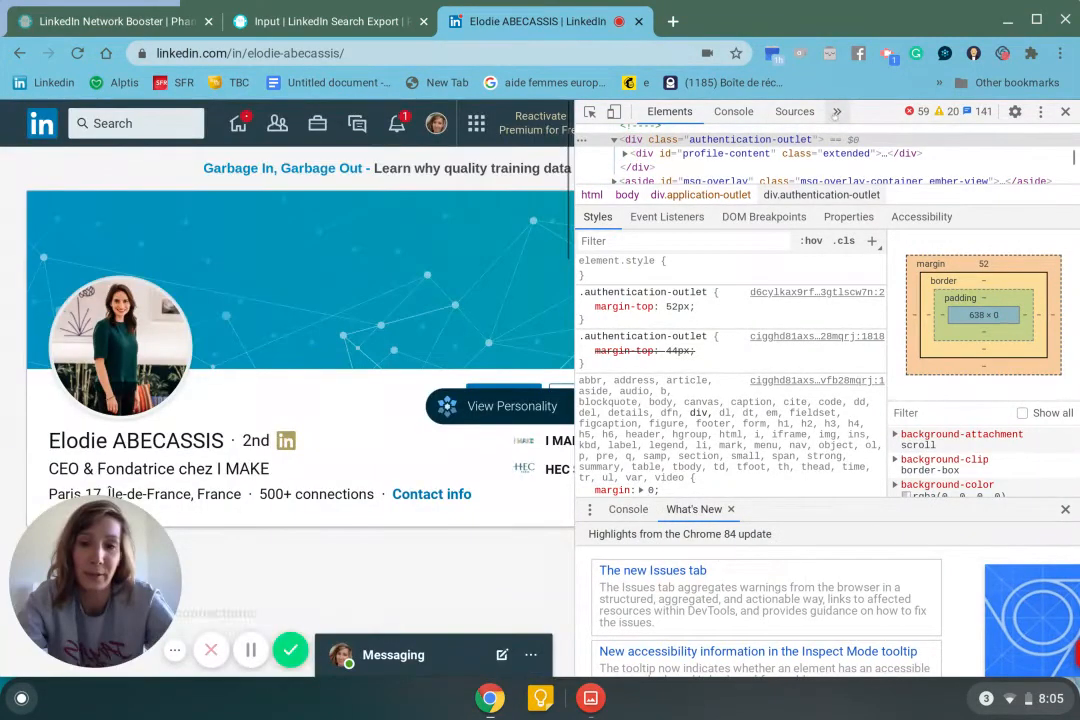
# - Display the LinkedIn site's stored cookies in the developer tools' Application data
pyautogui.click(837, 111)
pyautogui.click(882, 220)
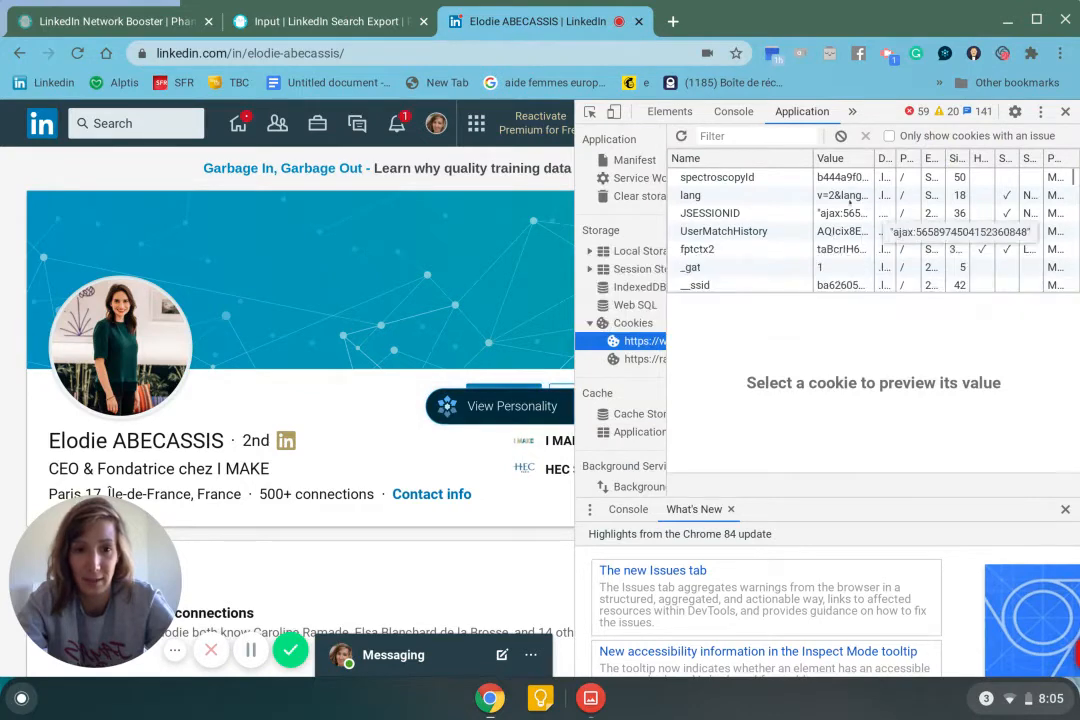
pyautogui.scroll(-3, 834, 222)
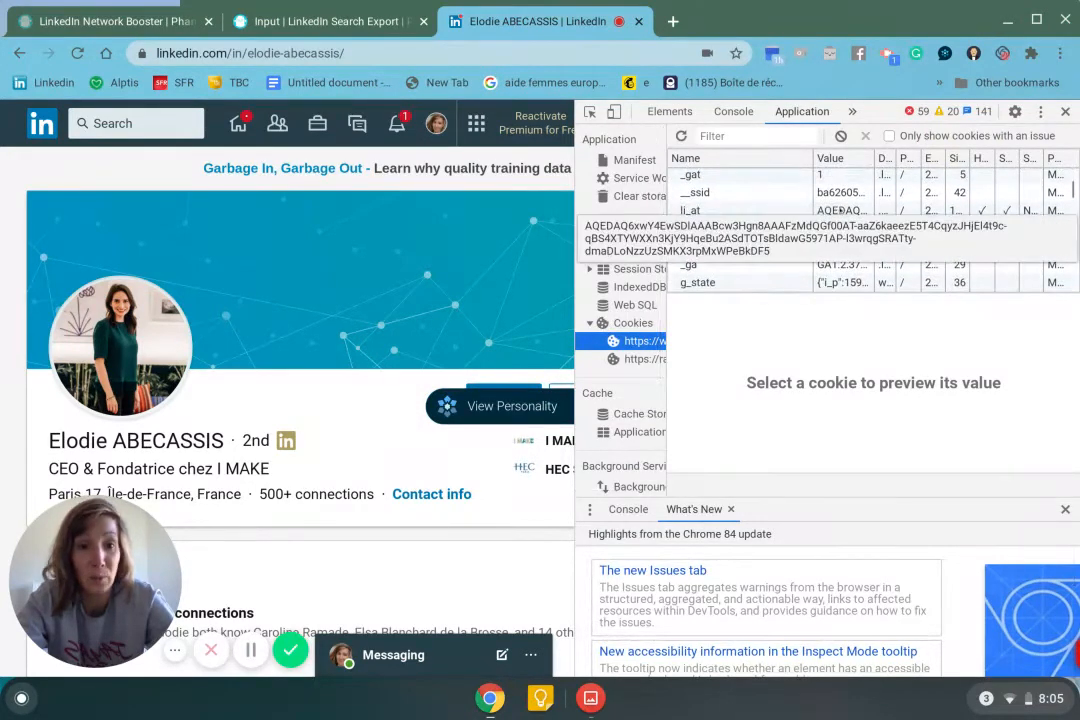
pyautogui.click(841, 211)
pyautogui.scroll(3, 830, 210)
pyautogui.rightClick(812, 210)
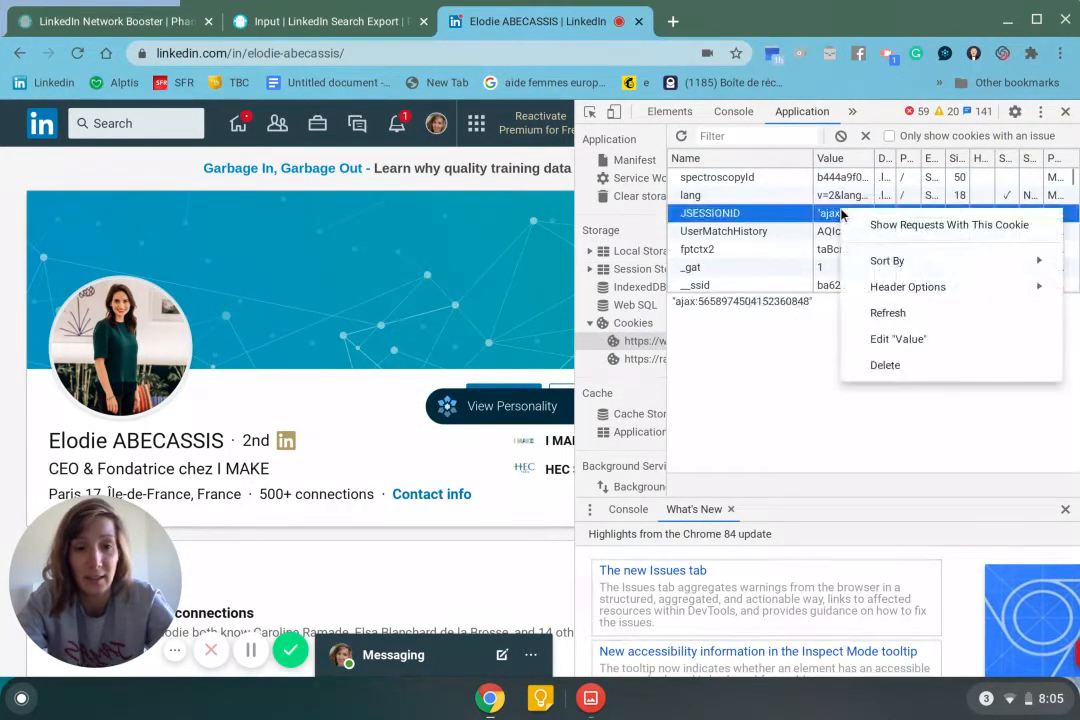
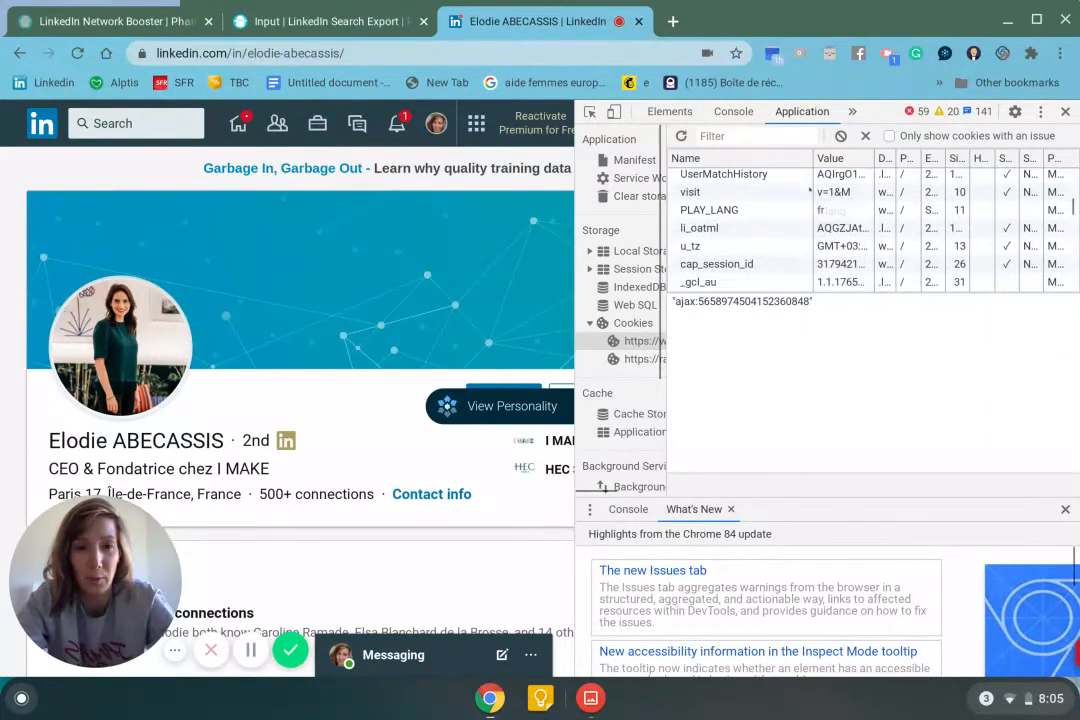
pyautogui.scroll(-12, 870, 225)
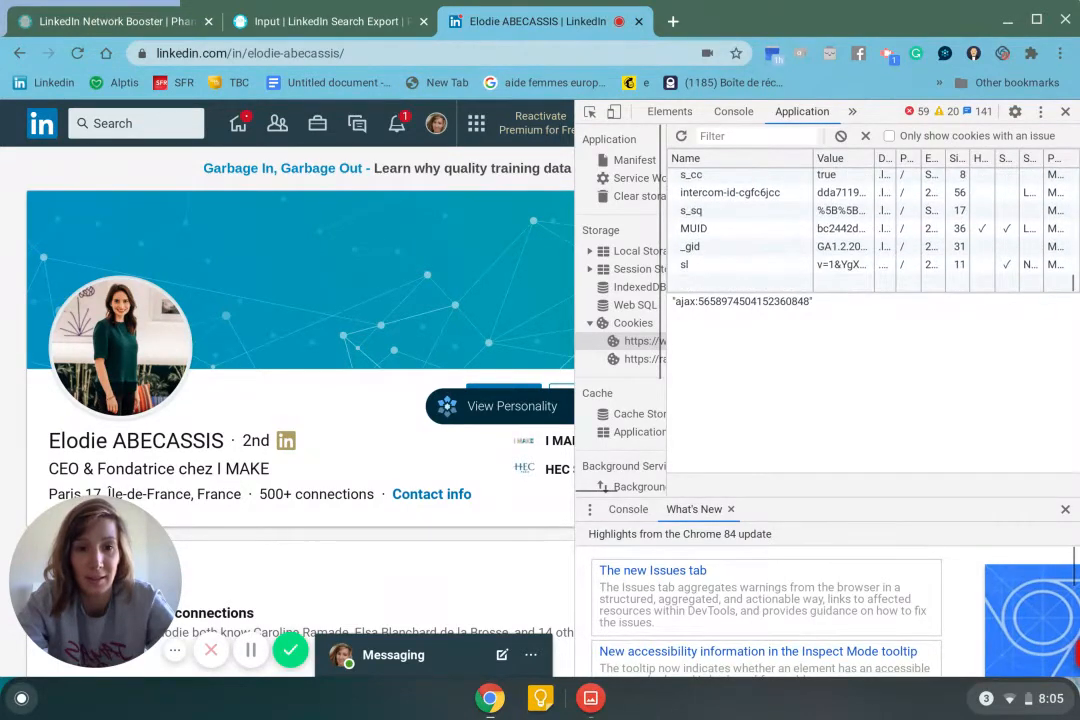
pyautogui.scroll(15, 870, 225)
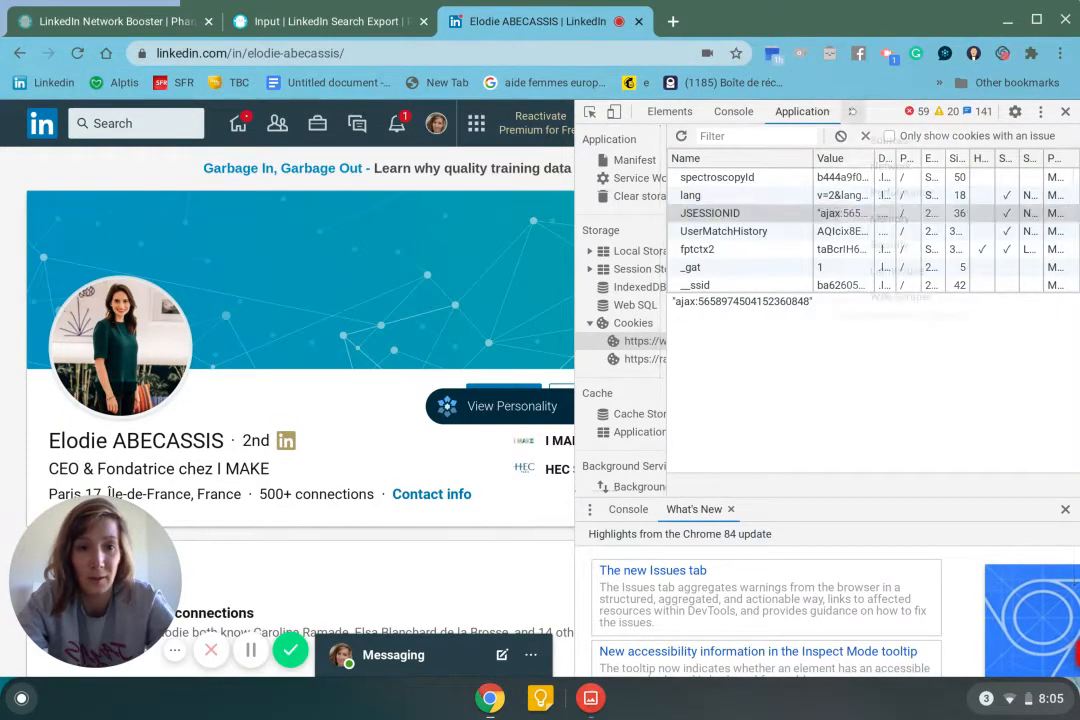
pyautogui.click(851, 111)
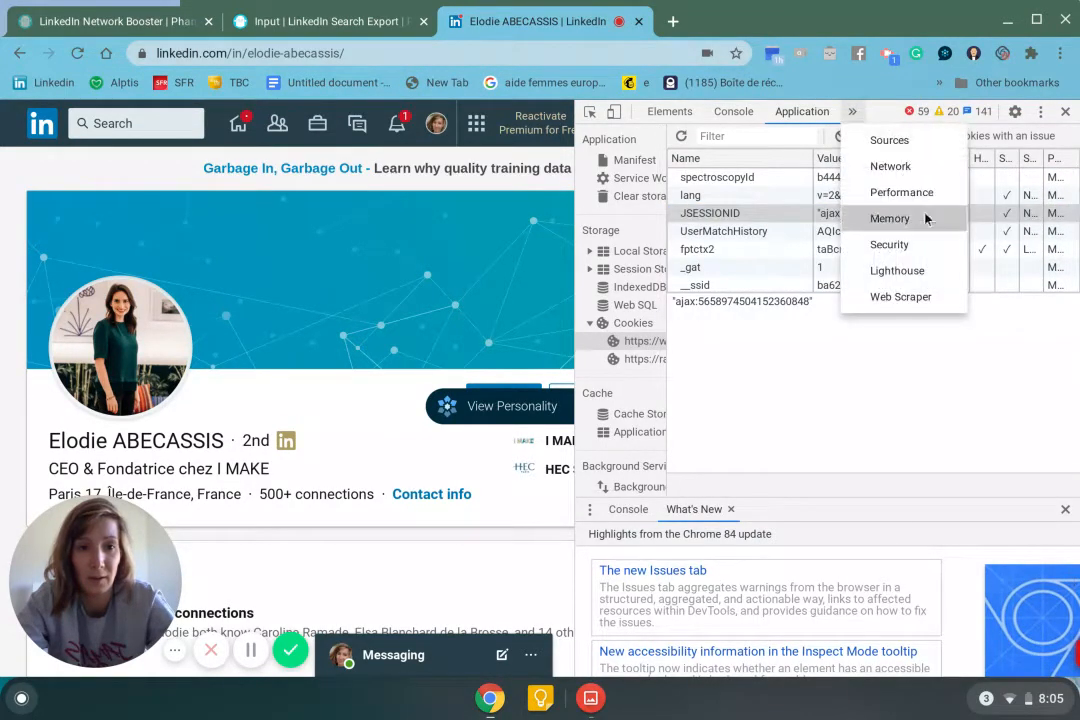
pyautogui.click(784, 207)
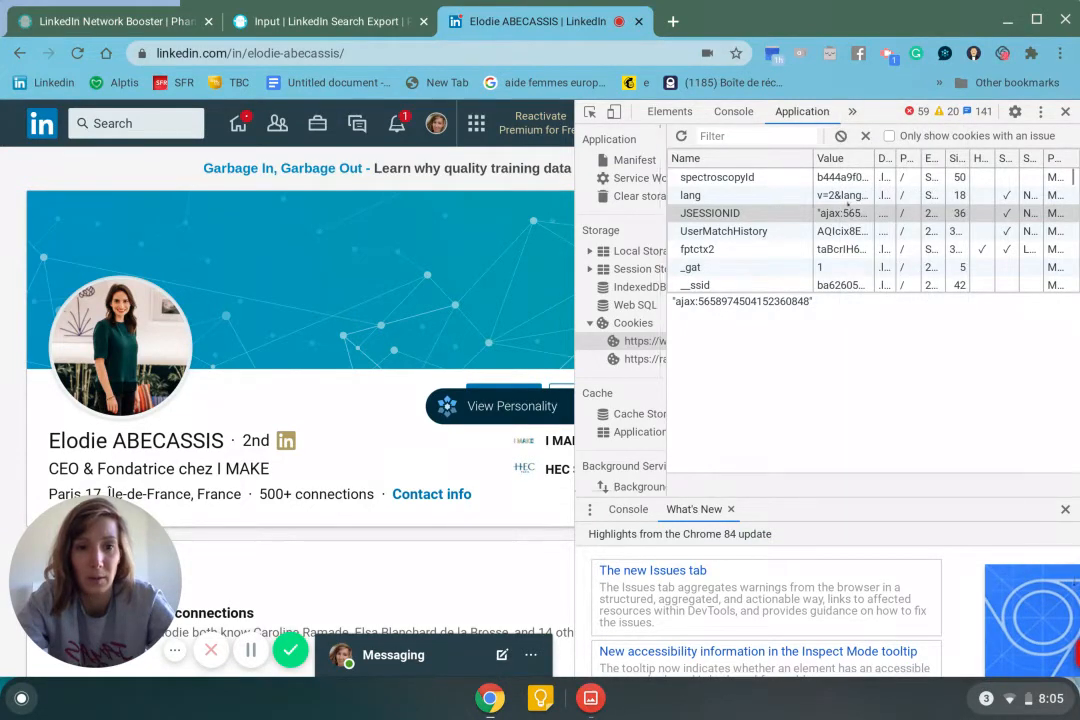
# - Find the li_at session cookie among LinkedIn's cookies and copy its value
pyautogui.scroll(-10, 796, 205)
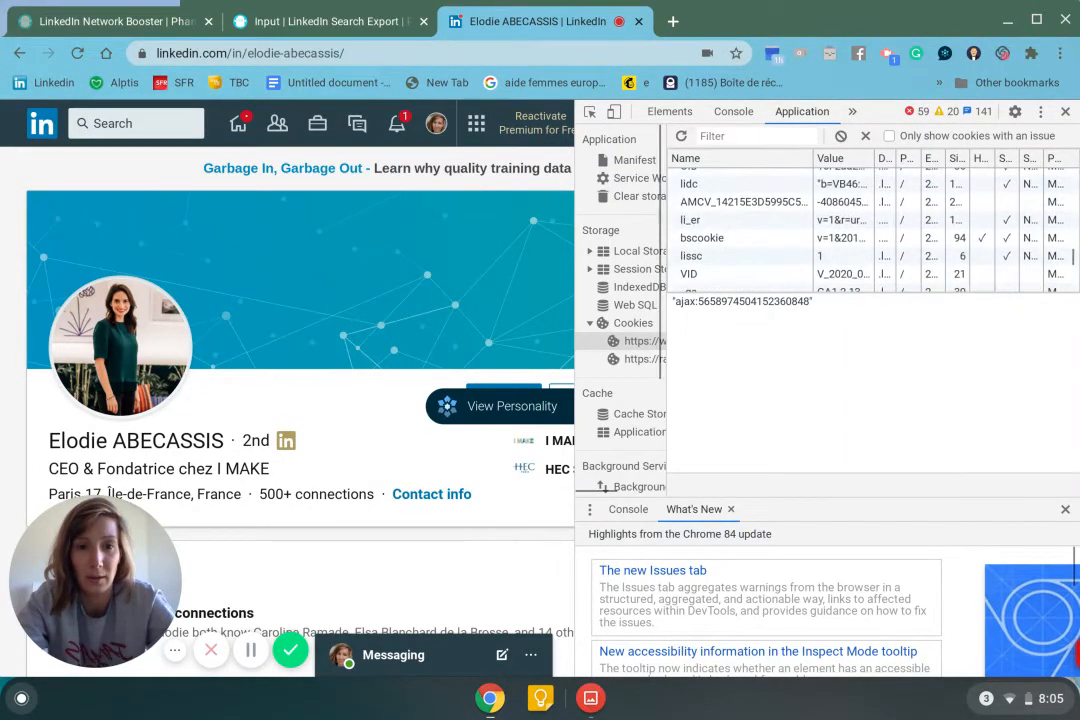
pyautogui.scroll(-5, 848, 205)
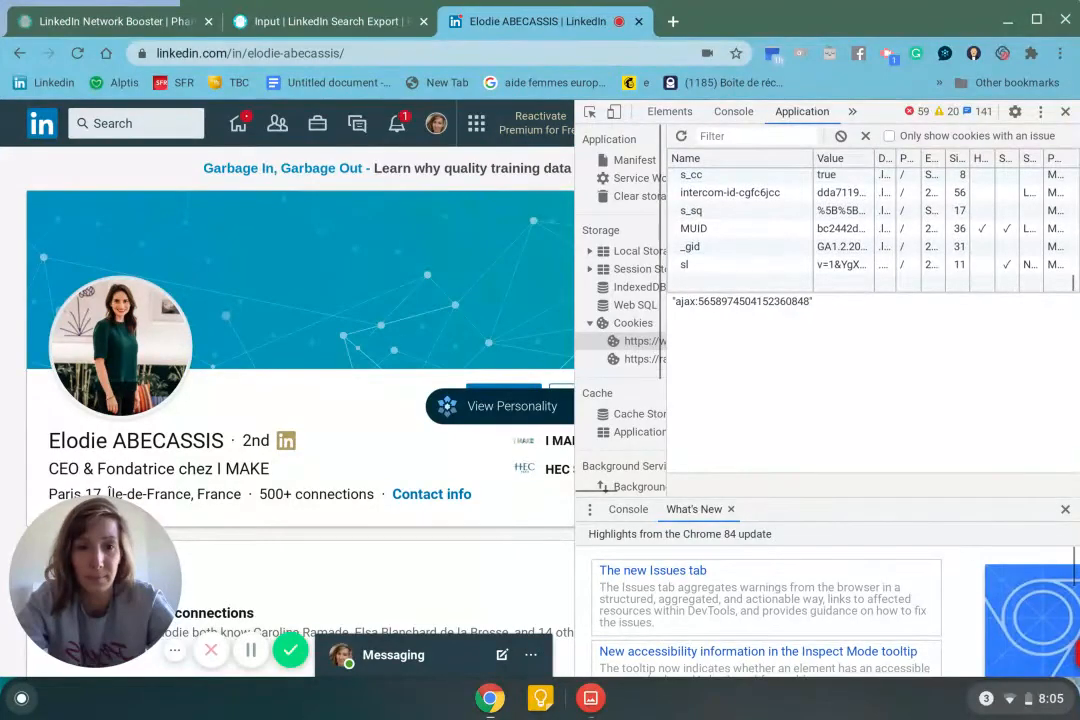
pyautogui.scroll(15, 848, 210)
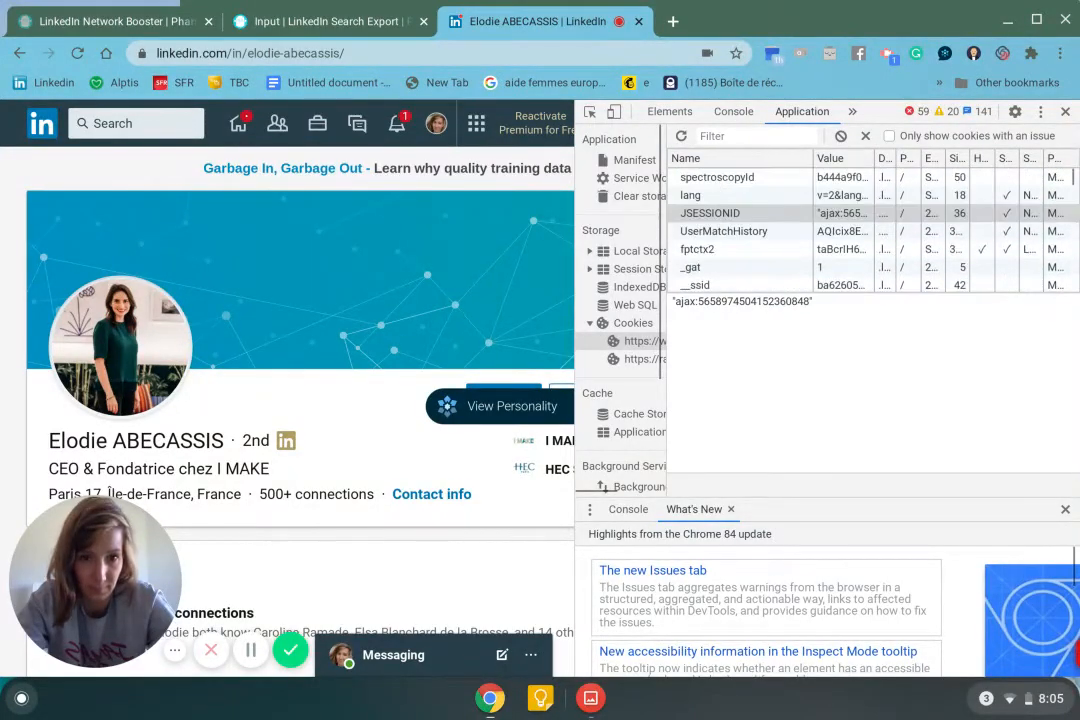
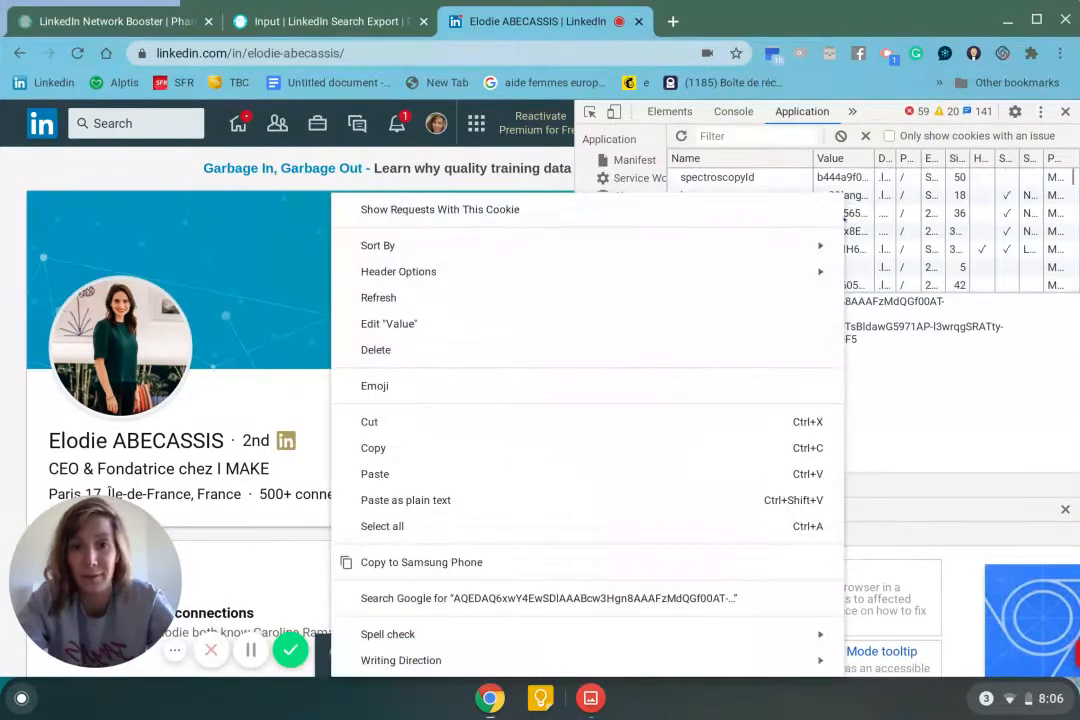
pyautogui.click(519, 448)
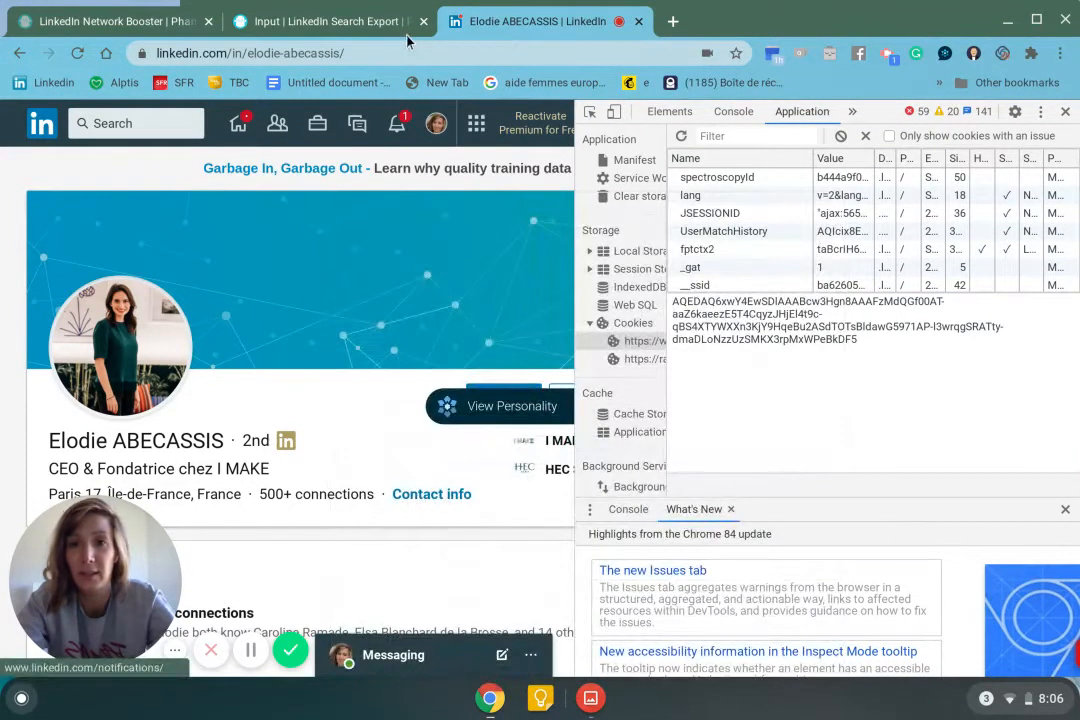
# - Switch to Phantombuster's LinkedIn Search Export setup and replace the LinkedIn session cookie (li_at) with the copied cookie value
pyautogui.click(294, 22)
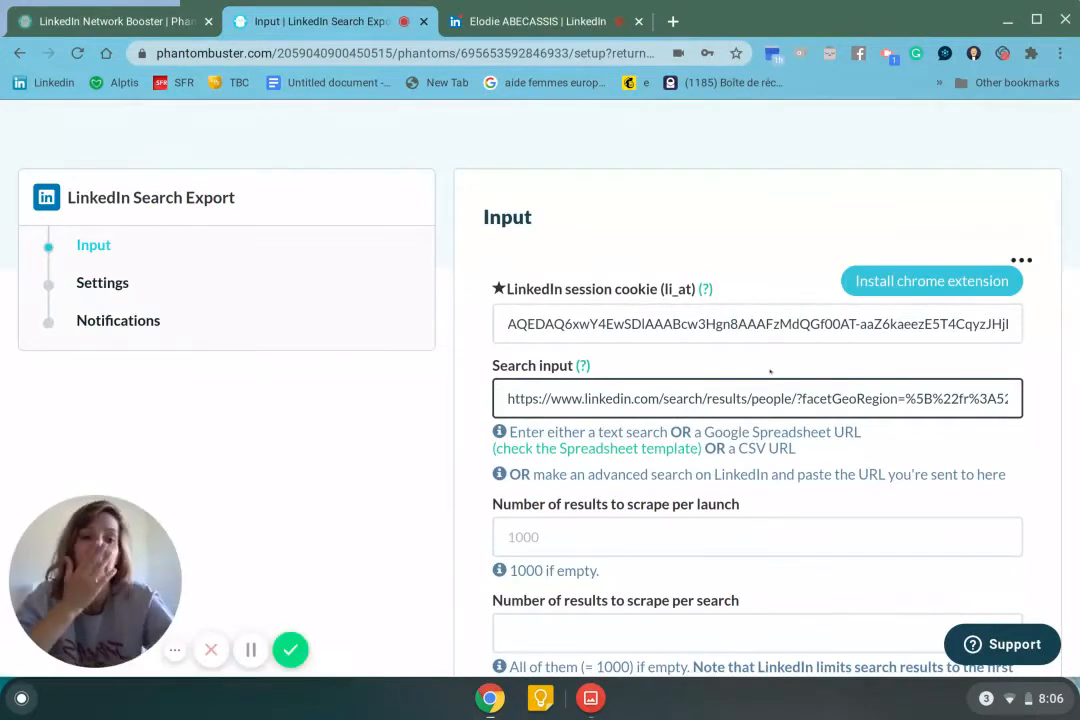
pyautogui.moveTo(507, 323); pyautogui.dragTo(1035, 326)
pyautogui.press('BackSpace')
pyautogui.hotkey('ctrl', 'v')
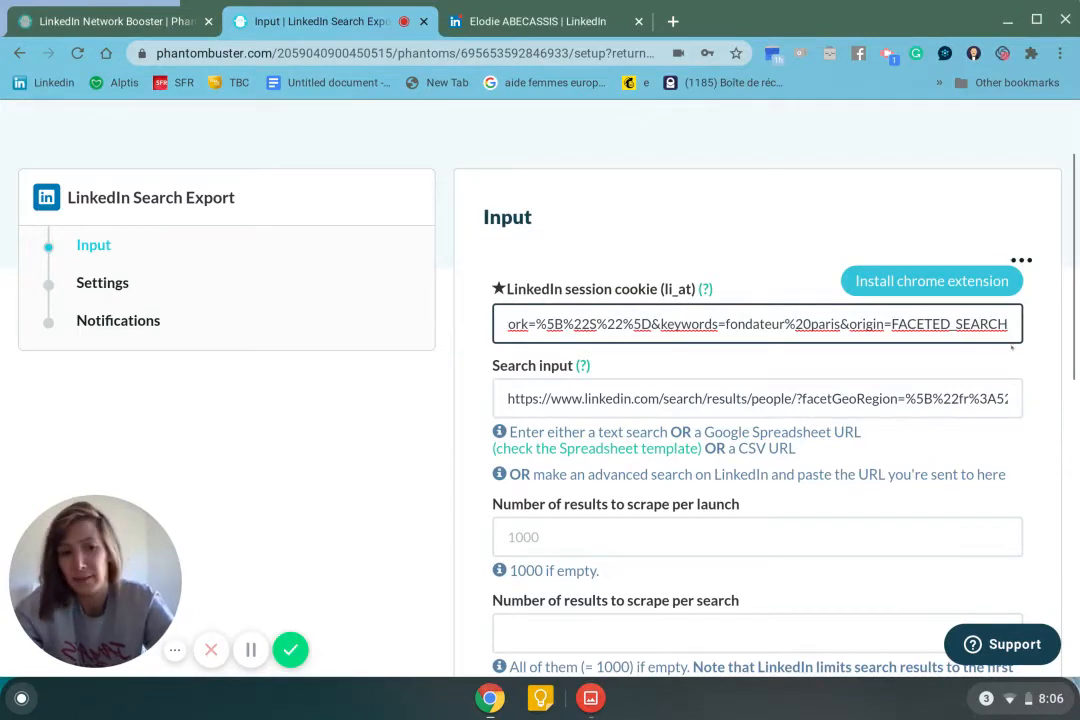
pyautogui.hotkey('ctrl', 'a')
pyautogui.press('BackSpace')
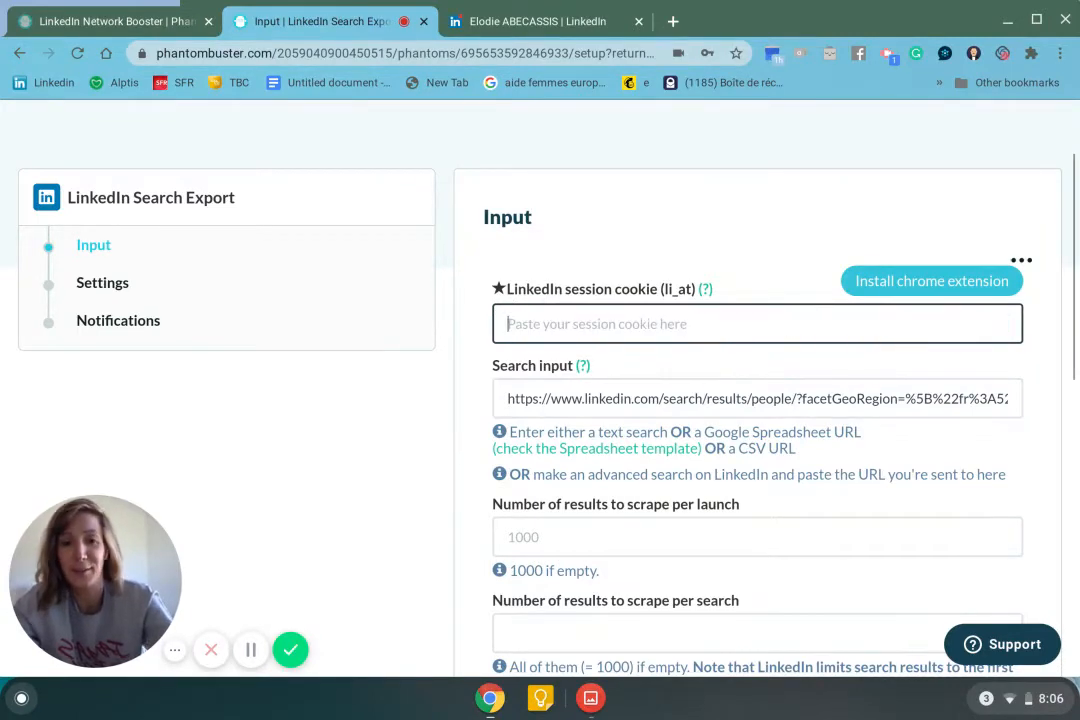
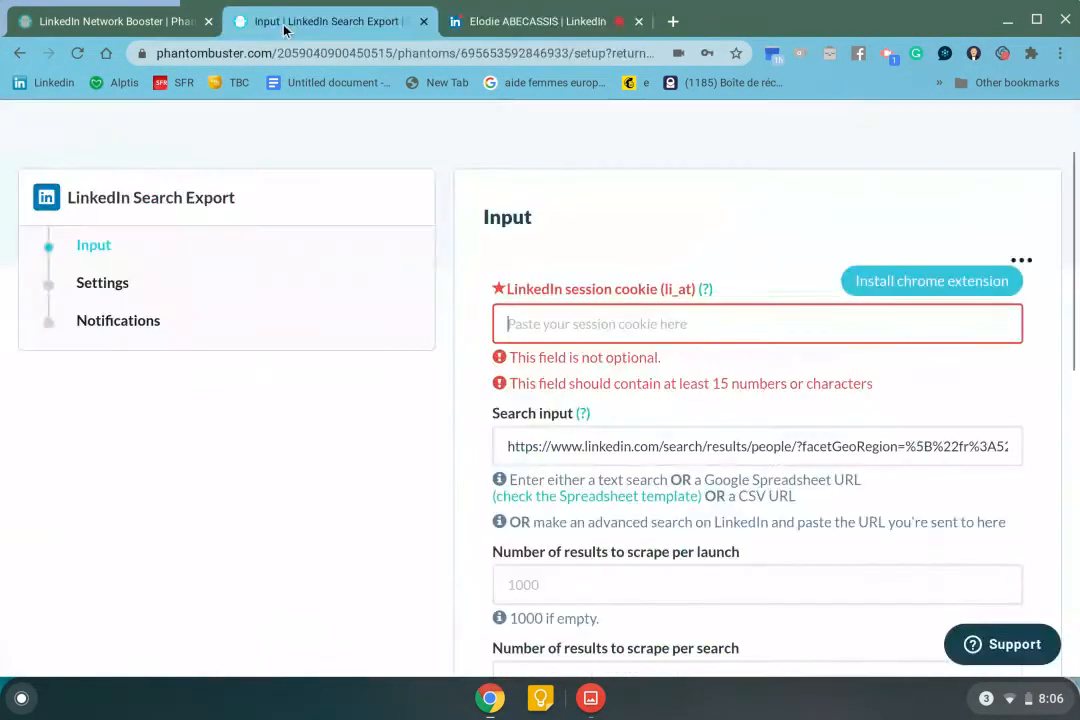
pyautogui.click(245, 22)
pyautogui.hotkey('ctrl', 'v')
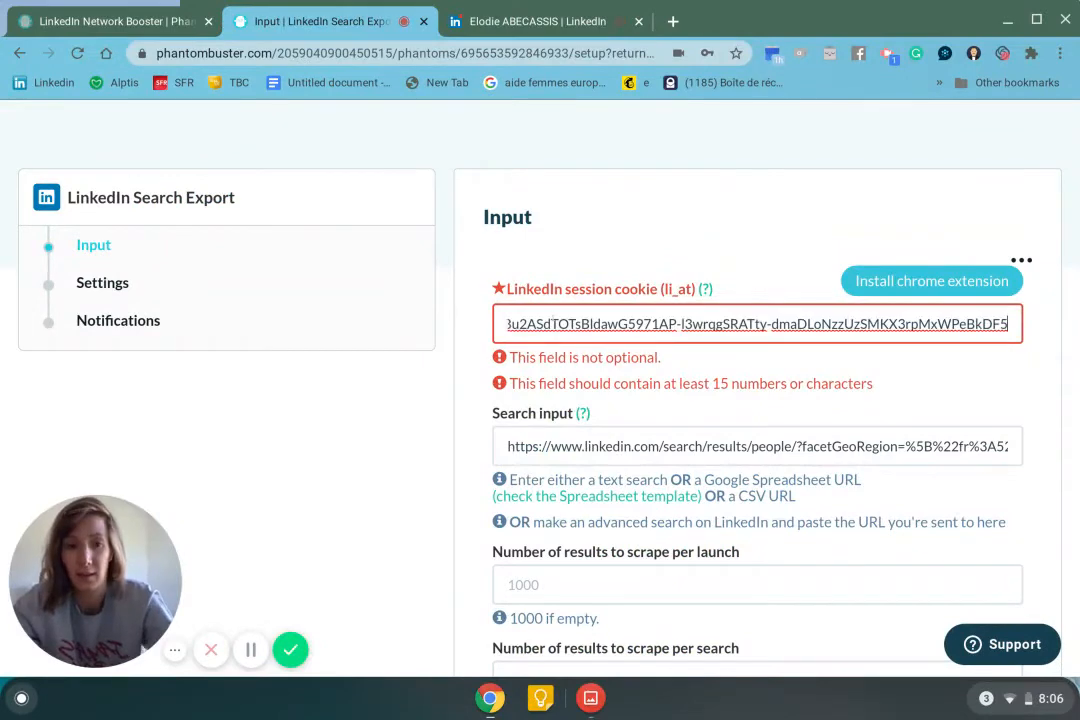
# - Save the search export's input and finish the setup with manual launch and no notifications
pyautogui.scroll(-7, 757, 450)
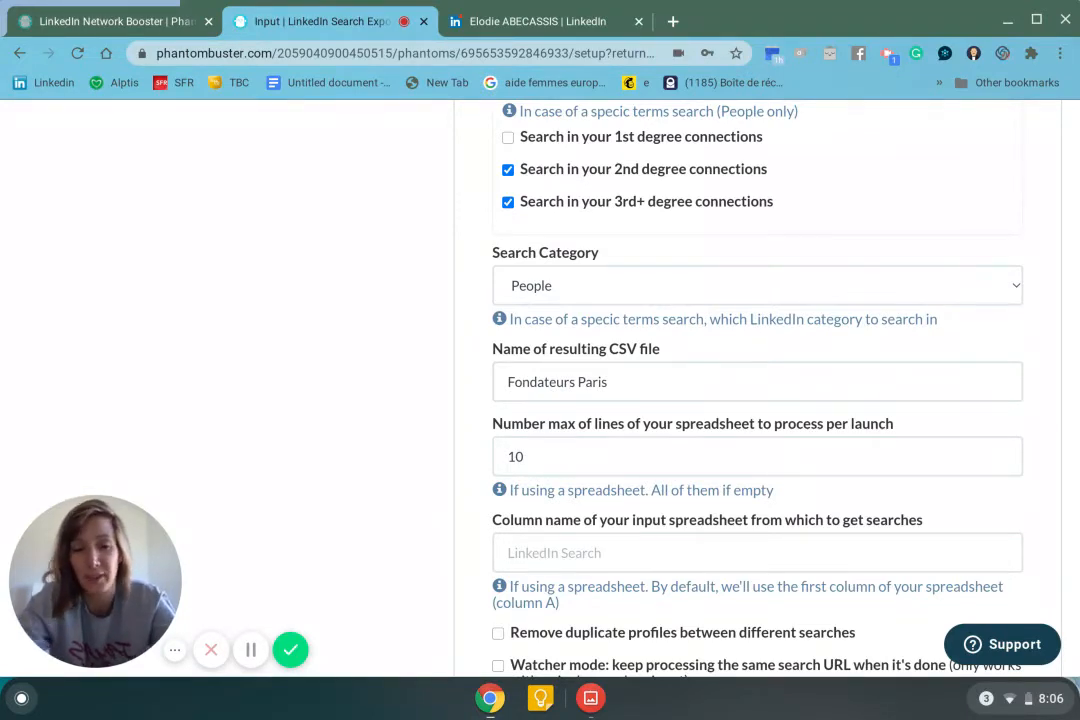
pyautogui.scroll(-3, 757, 380)
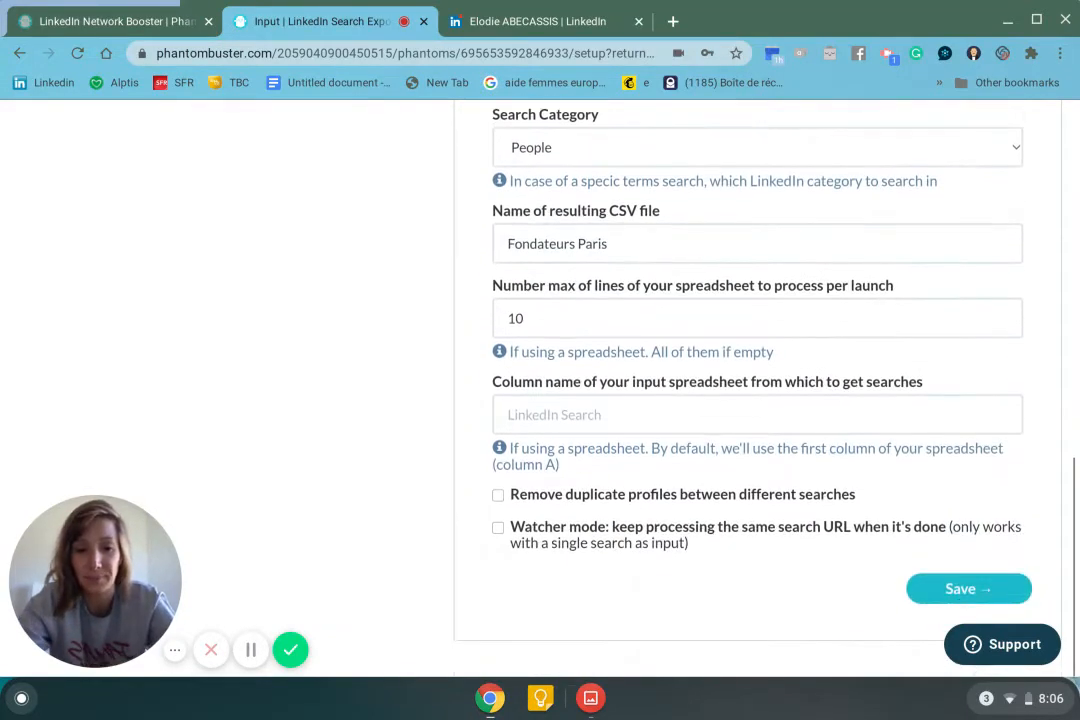
pyautogui.click(966, 586)
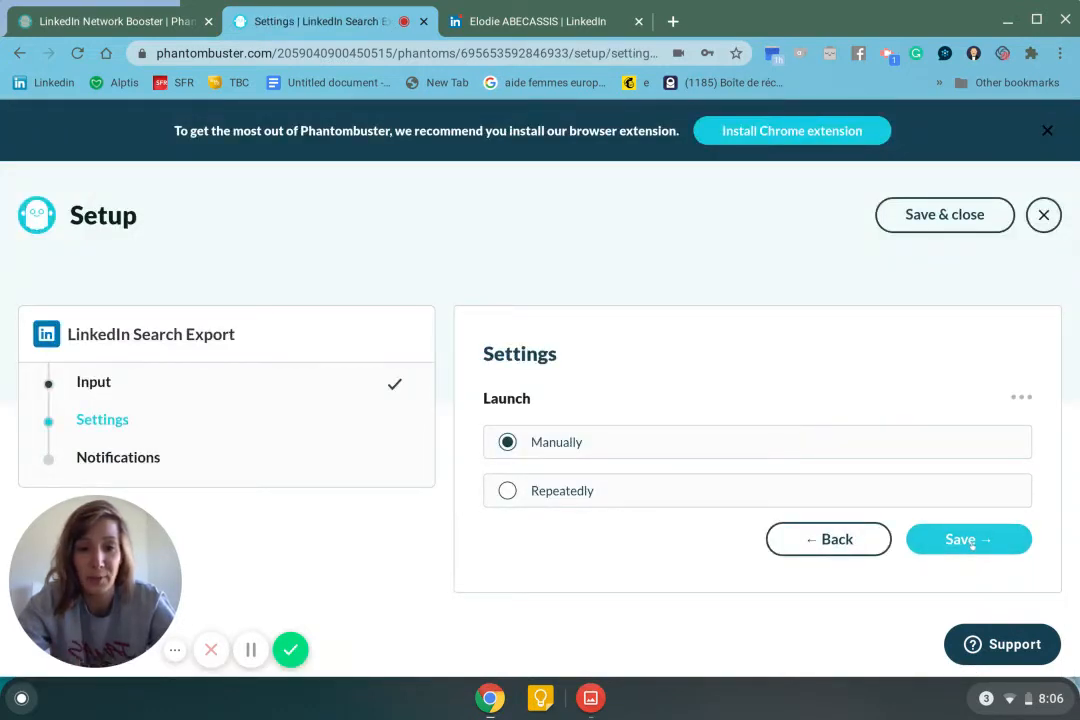
pyautogui.click(968, 540)
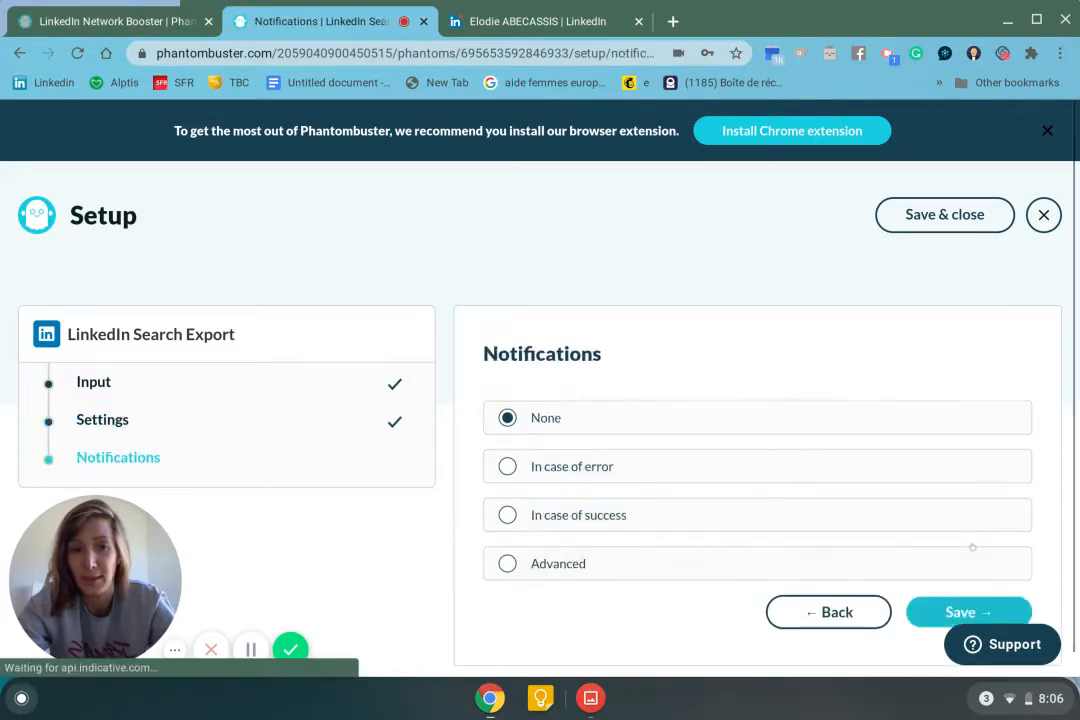
pyautogui.scroll(-1, 972, 547)
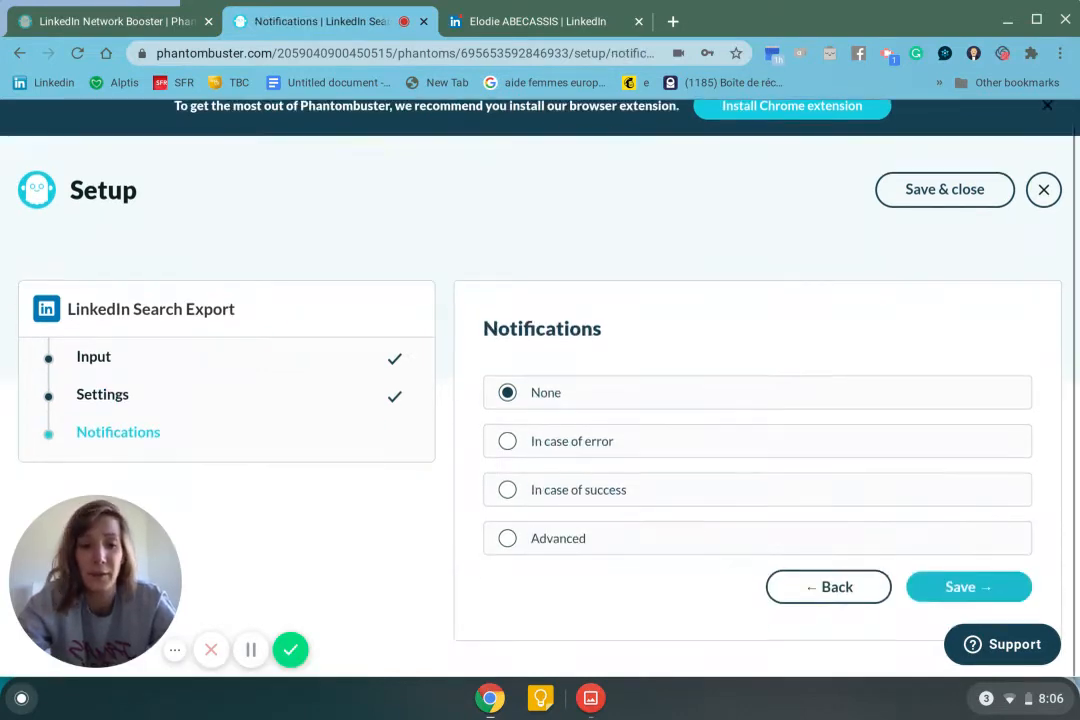
pyautogui.click(955, 588)
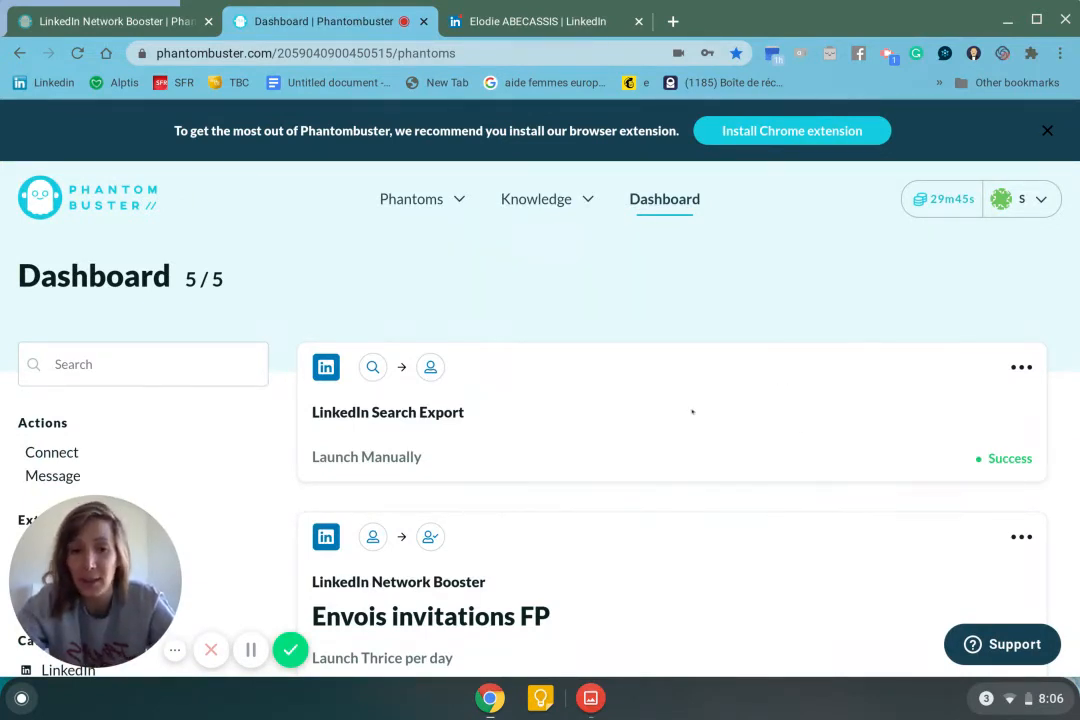
# - Open the LinkedIn Search Export phantom from the dashboard and review the output log of its recent run
pyautogui.click(447, 419)
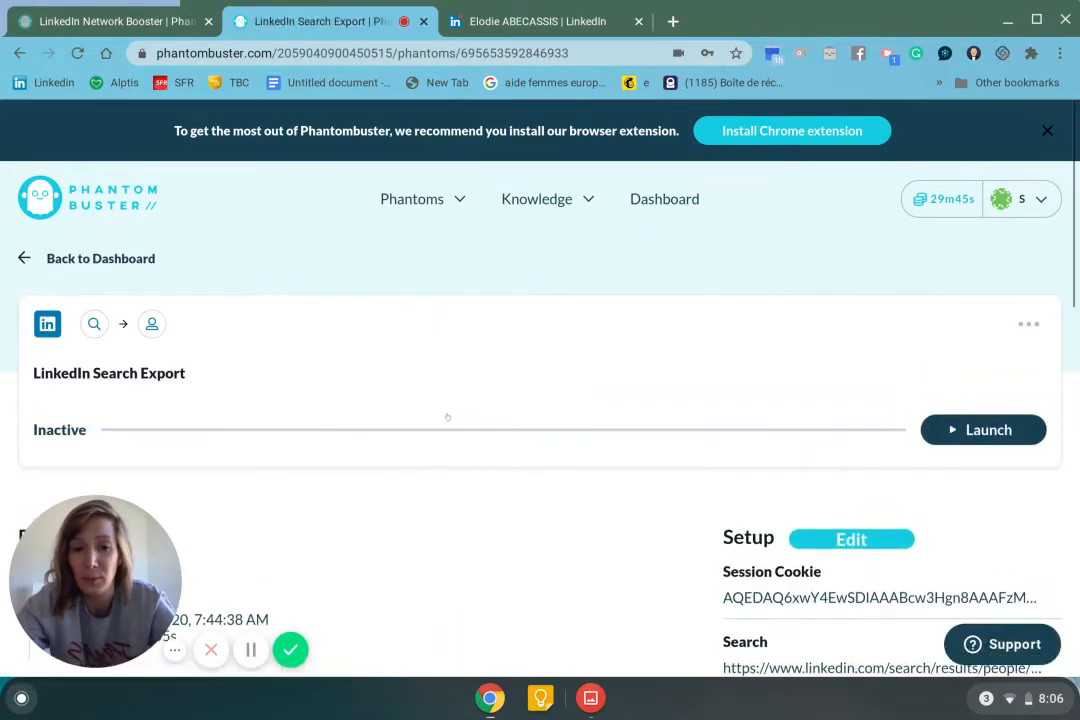
pyautogui.scroll(-3, 818, 476)
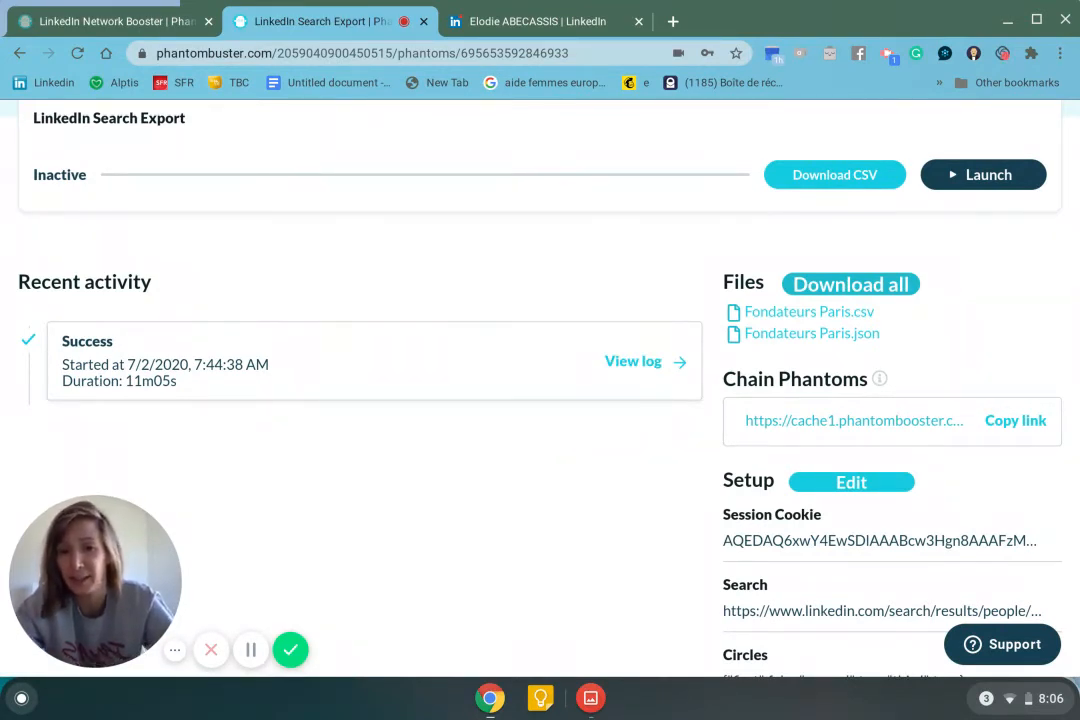
pyautogui.click(634, 364)
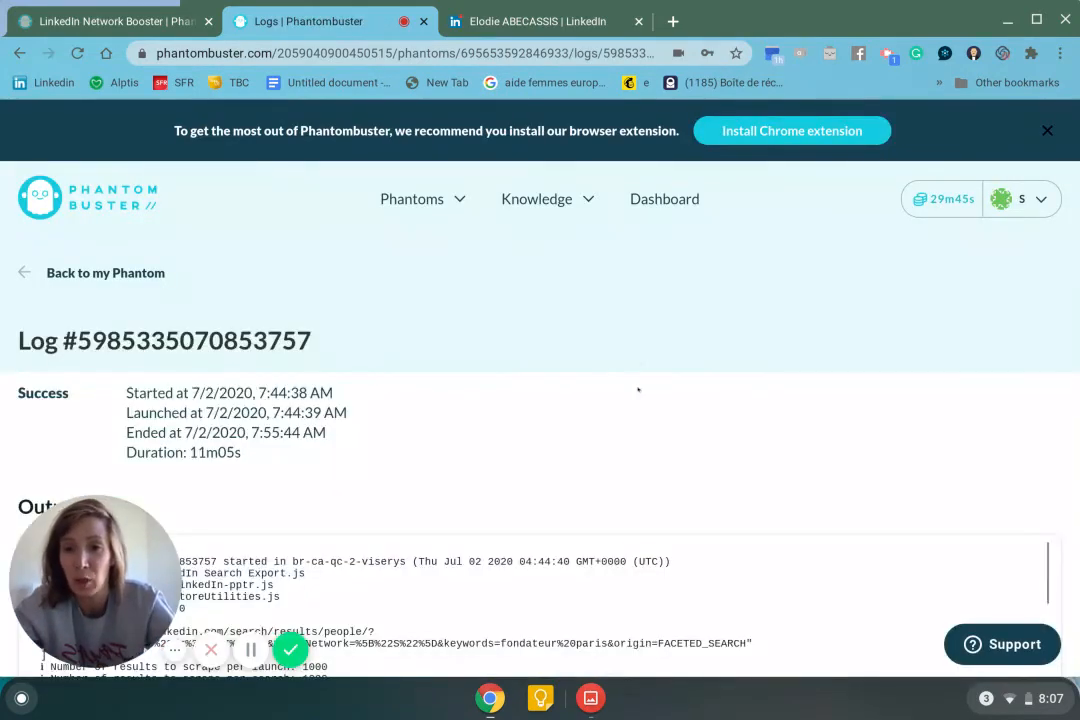
pyautogui.scroll(-2, 637, 380)
pyautogui.scroll(-1, 638, 390)
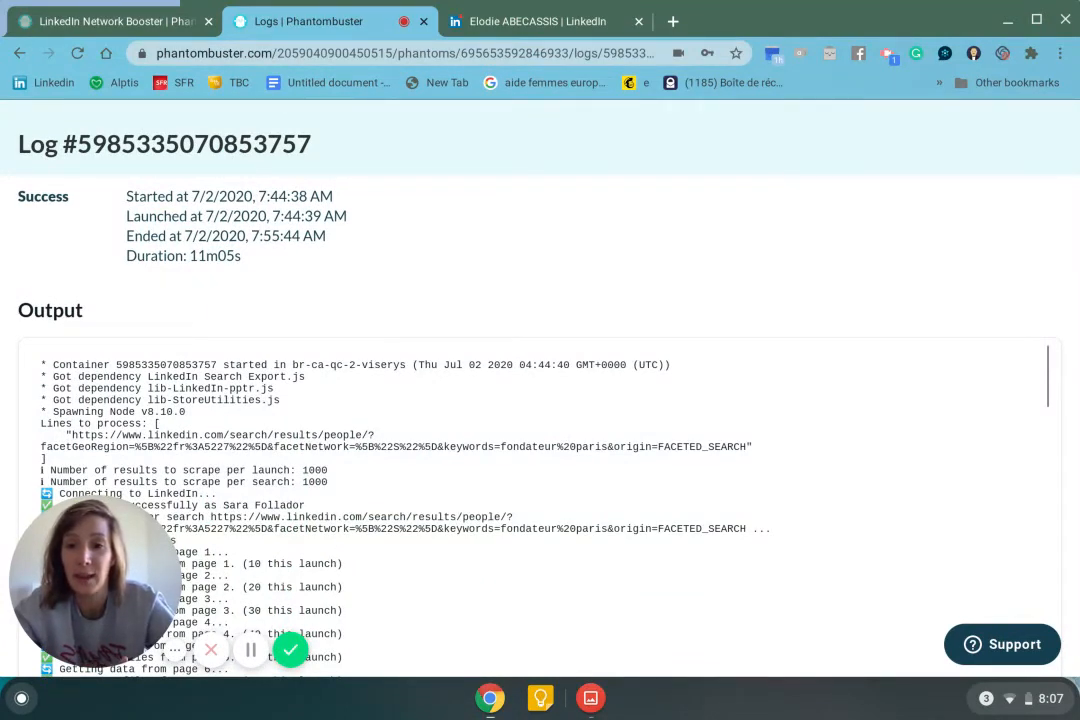
pyautogui.scroll(-5, 540, 500)
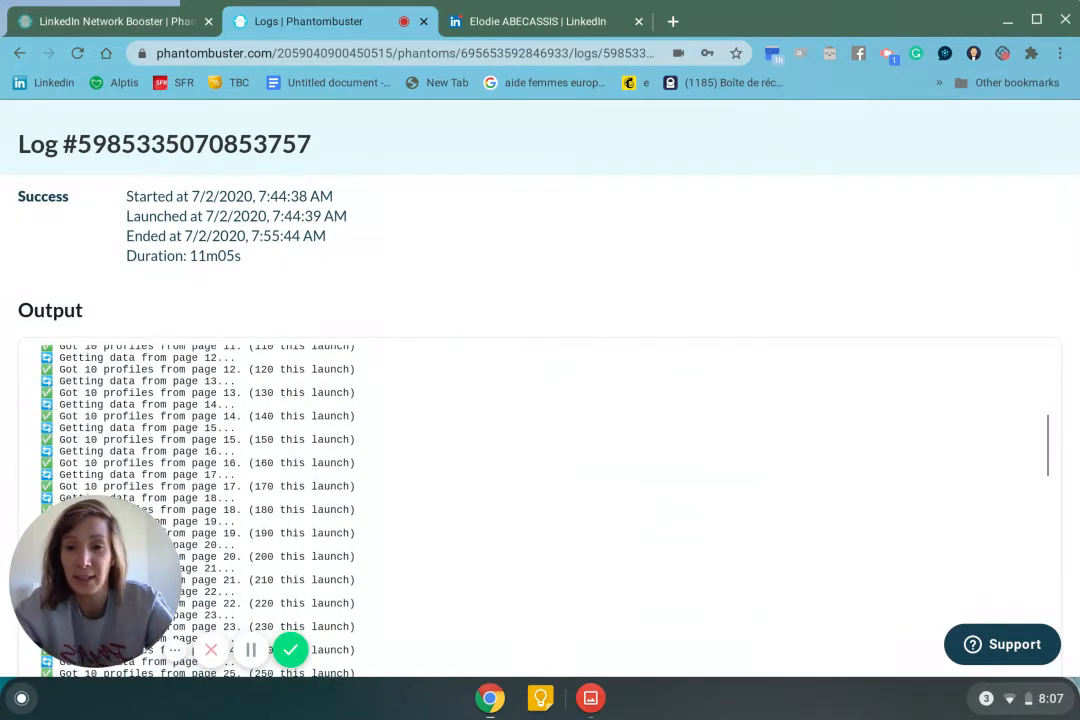
pyautogui.scroll(-8, 540, 507)
pyautogui.scroll(5, 540, 507)
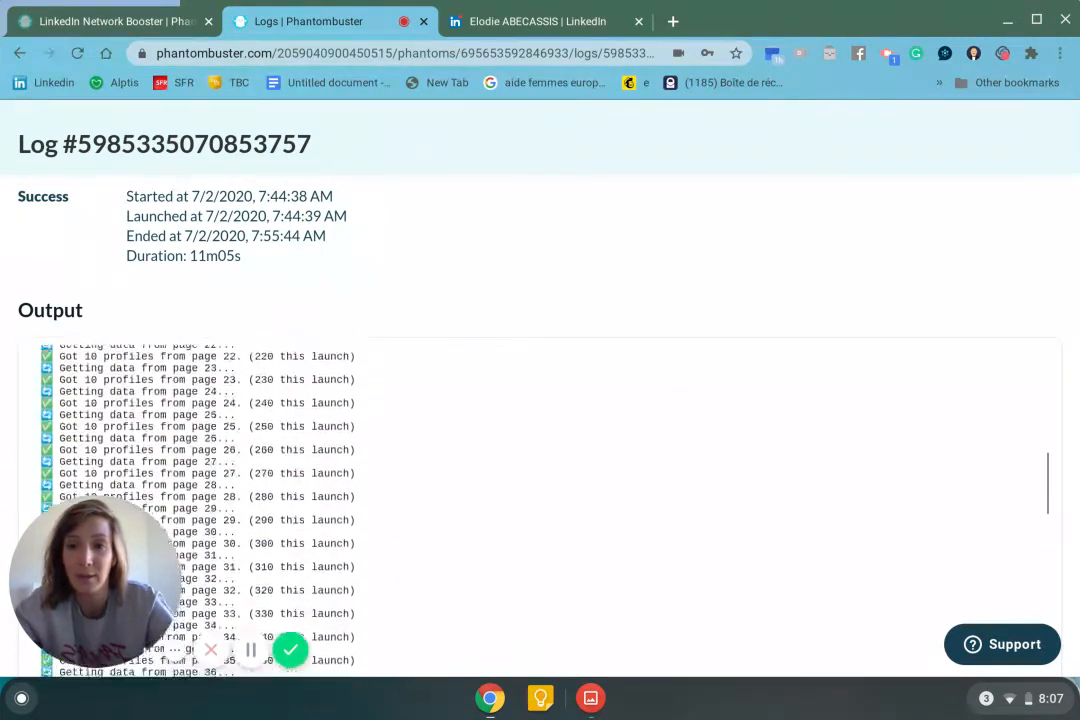
pyautogui.scroll(8, 540, 507)
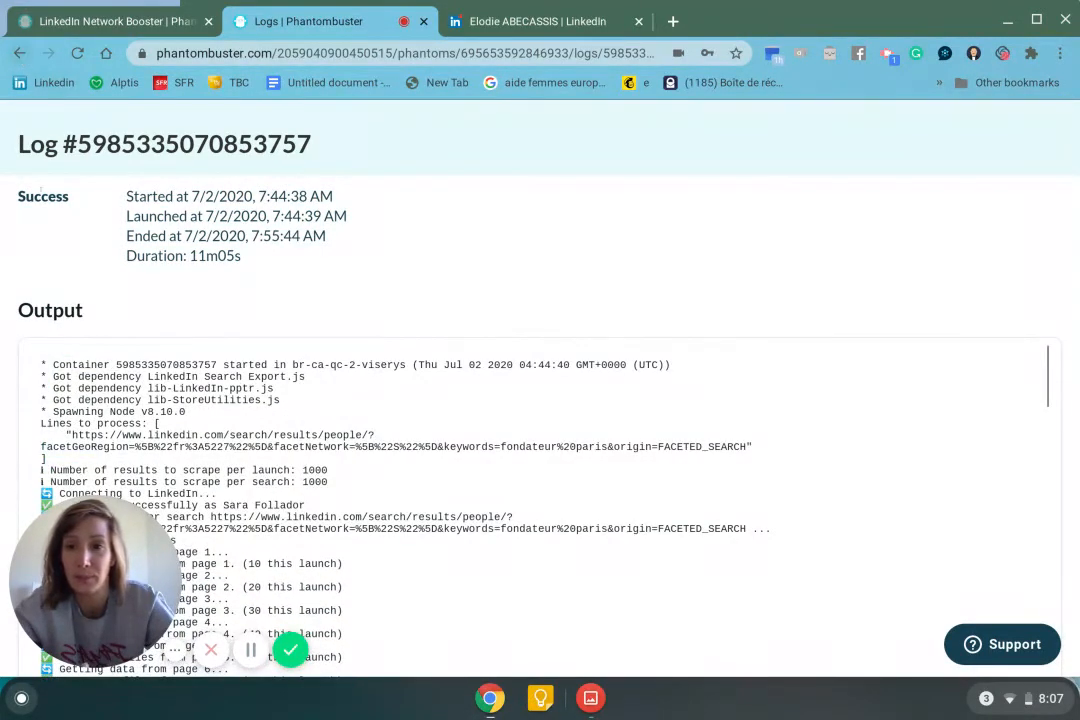
pyautogui.scroll(3, 126, 184)
# - Open the exported Fondateurs Paris.csv from the phantom's files and widen the job column to show full titles
pyautogui.click(113, 282)
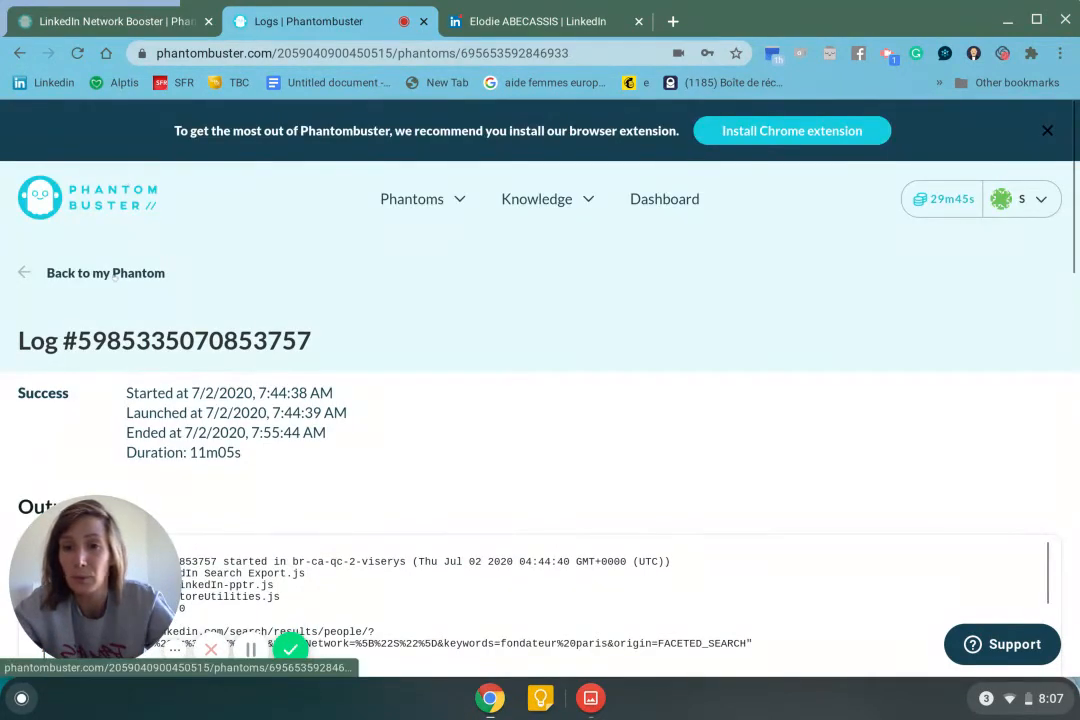
pyautogui.scroll(-3, 855, 340)
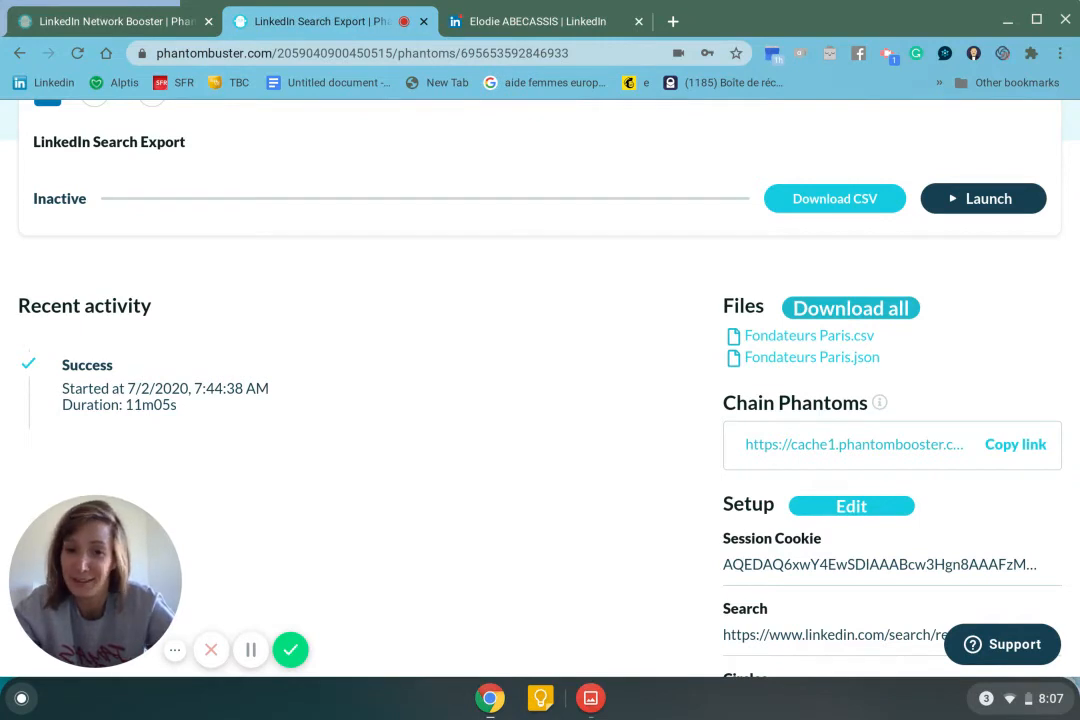
pyautogui.click(866, 337)
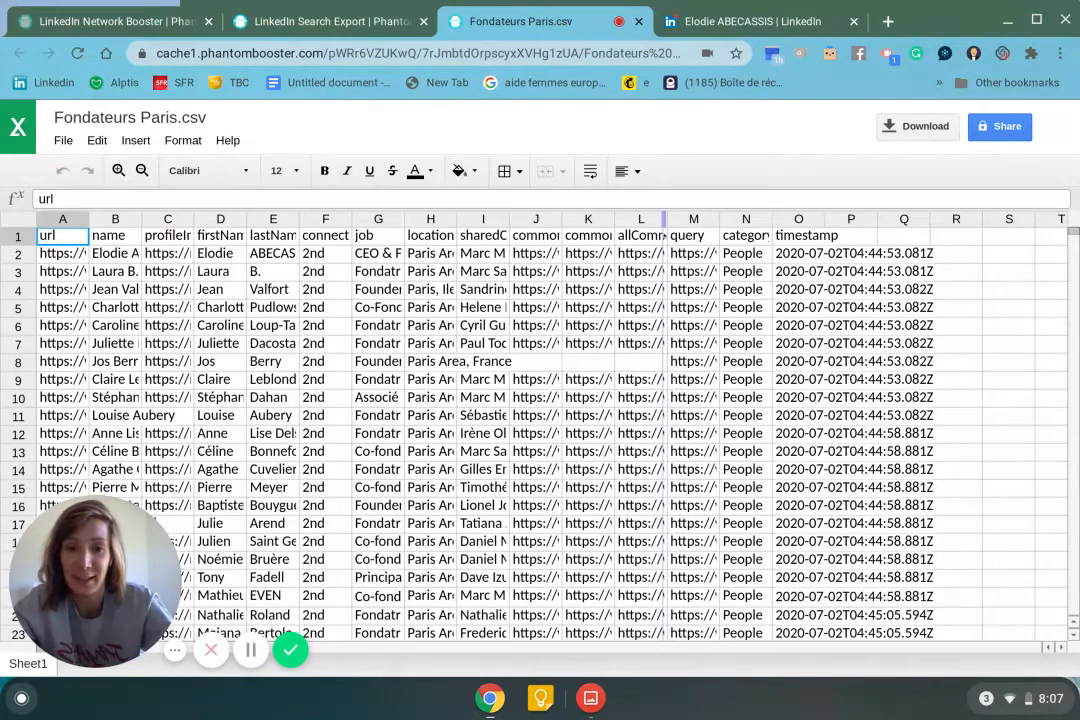
pyautogui.moveTo(663, 219); pyautogui.dragTo(663, 220)
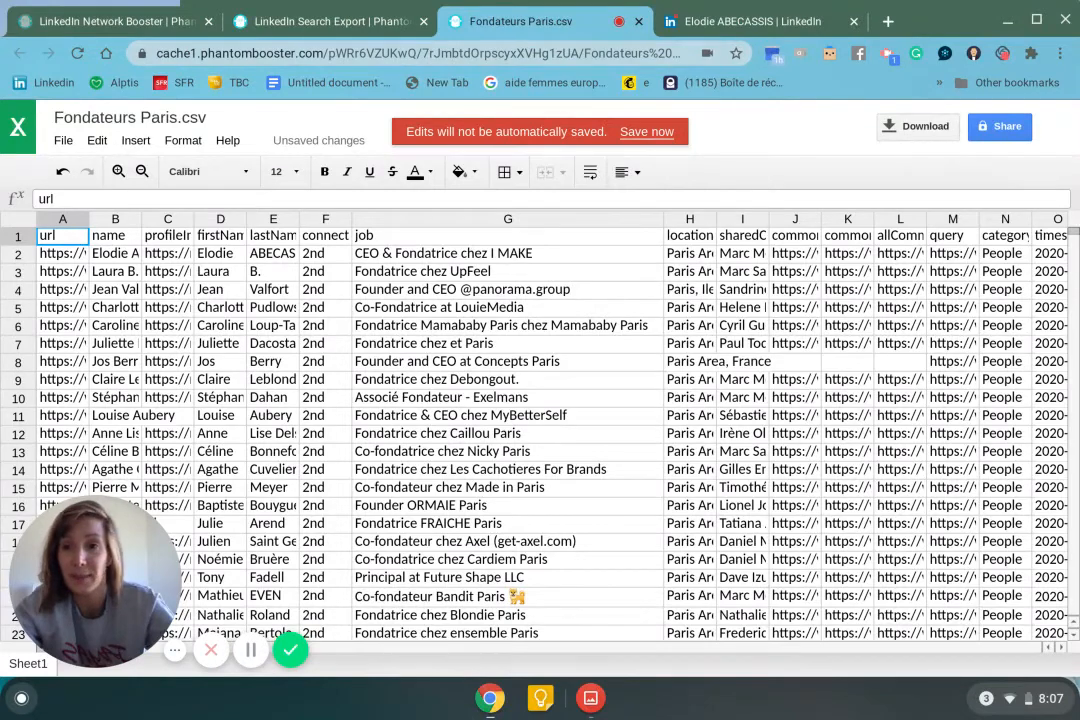
# - Save Fondateurs Paris.csv as a Google Sheets spreadsheet and look through its exported profile rows
pyautogui.click(62, 141)
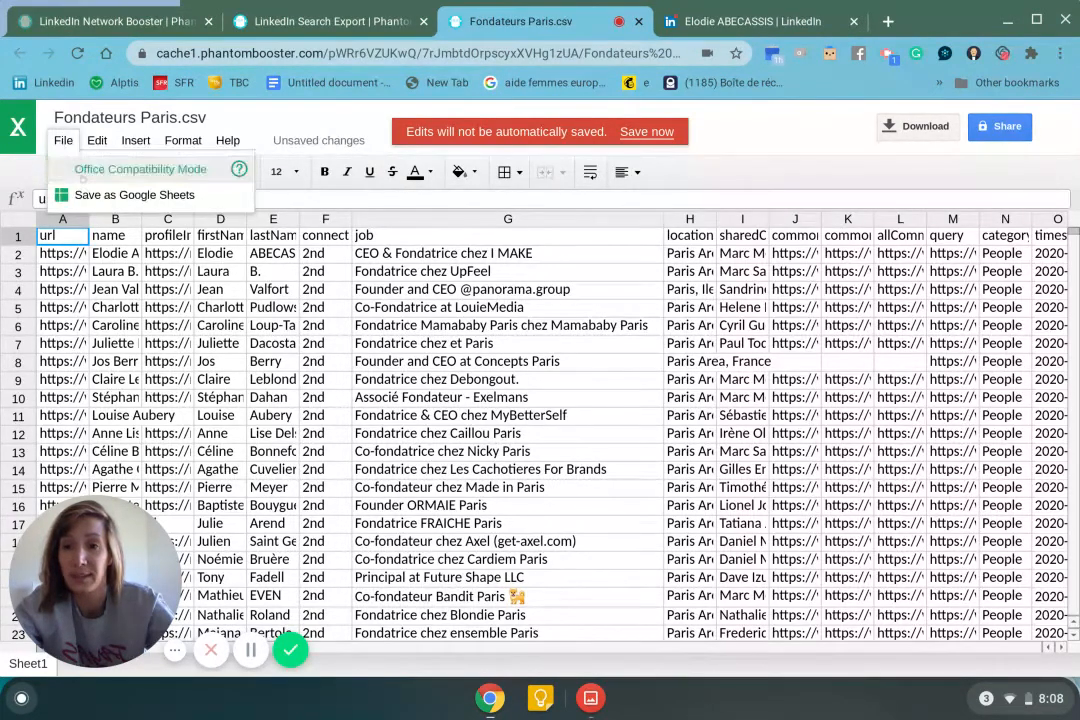
pyautogui.click(100, 193)
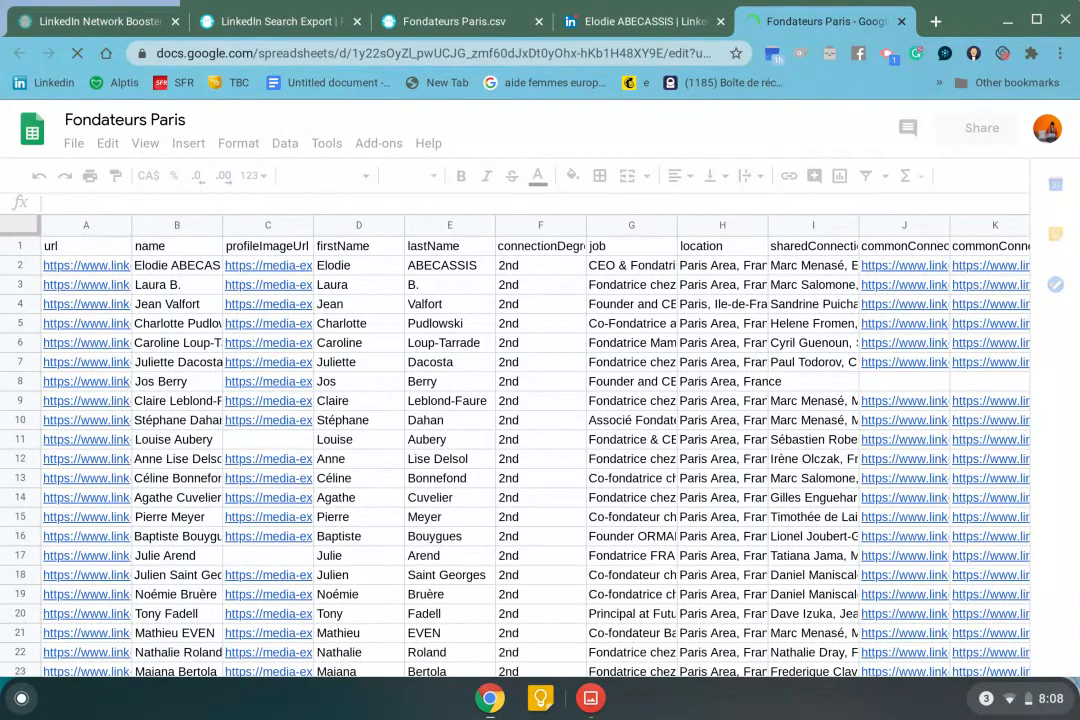
pyautogui.scroll(-5, 402, 308)
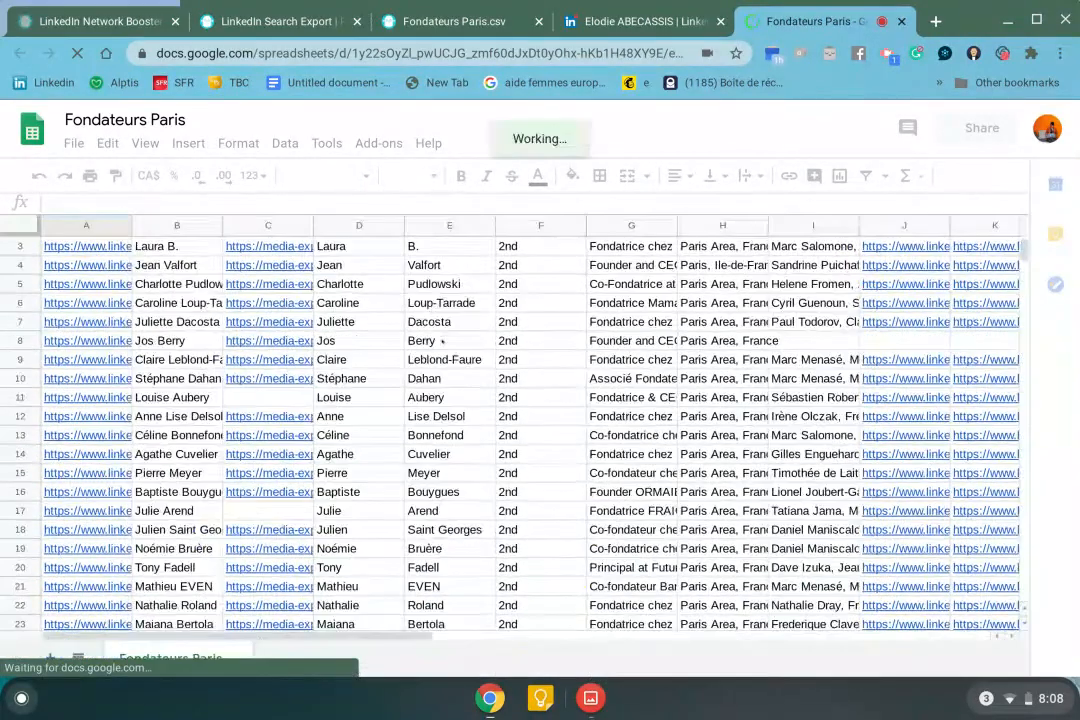
pyautogui.scroll(-10, 443, 413)
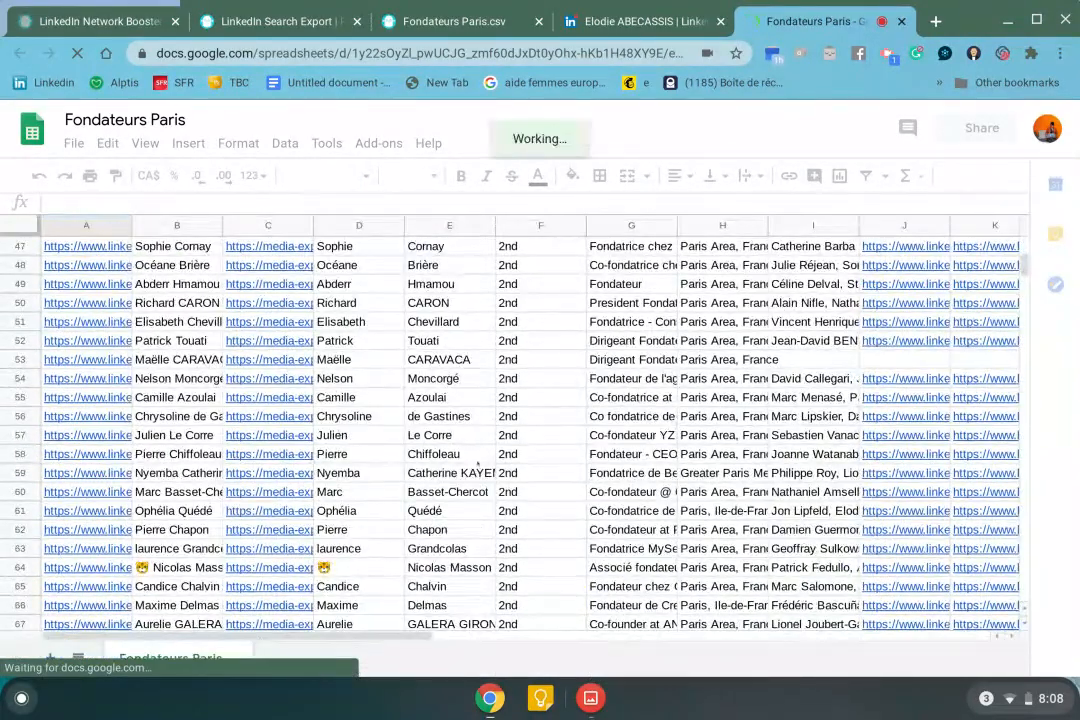
pyautogui.scroll(-15, 478, 455)
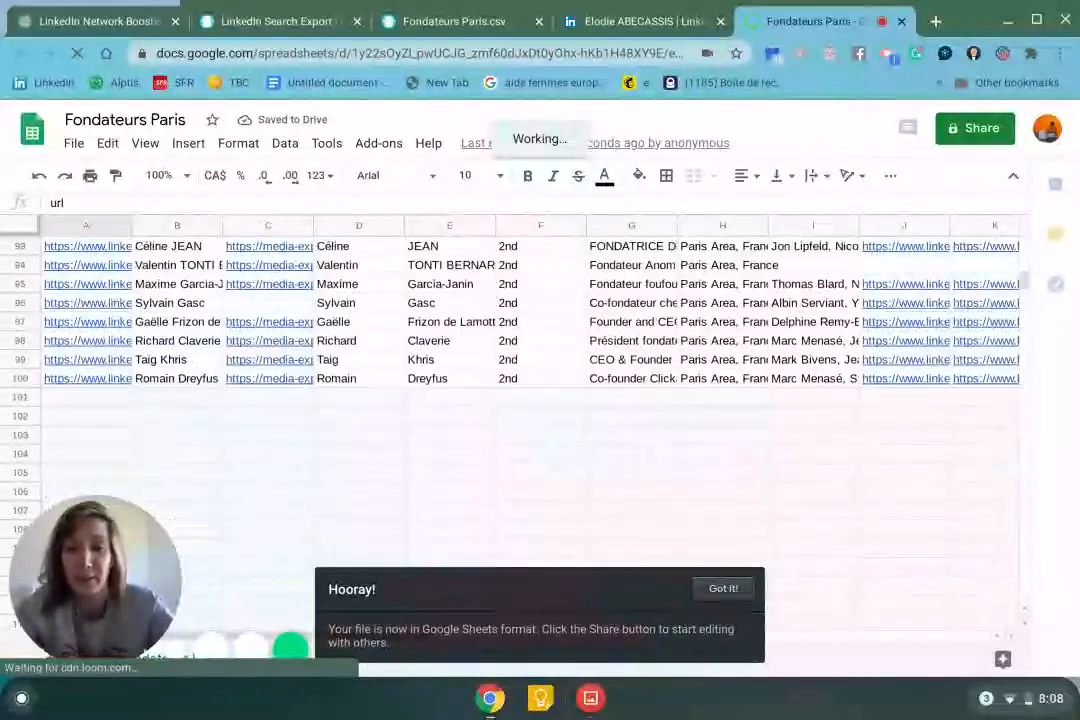
pyautogui.scroll(-1, 530, 433)
pyautogui.scroll(2, 530, 433)
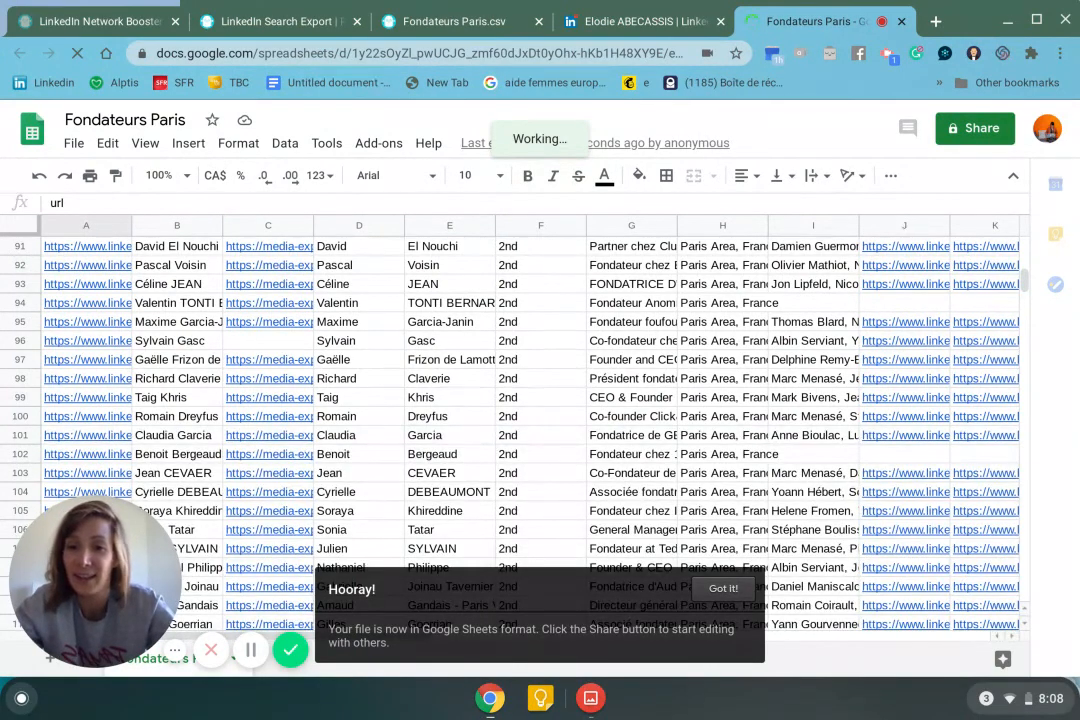
pyautogui.scroll(-5, 490, 428)
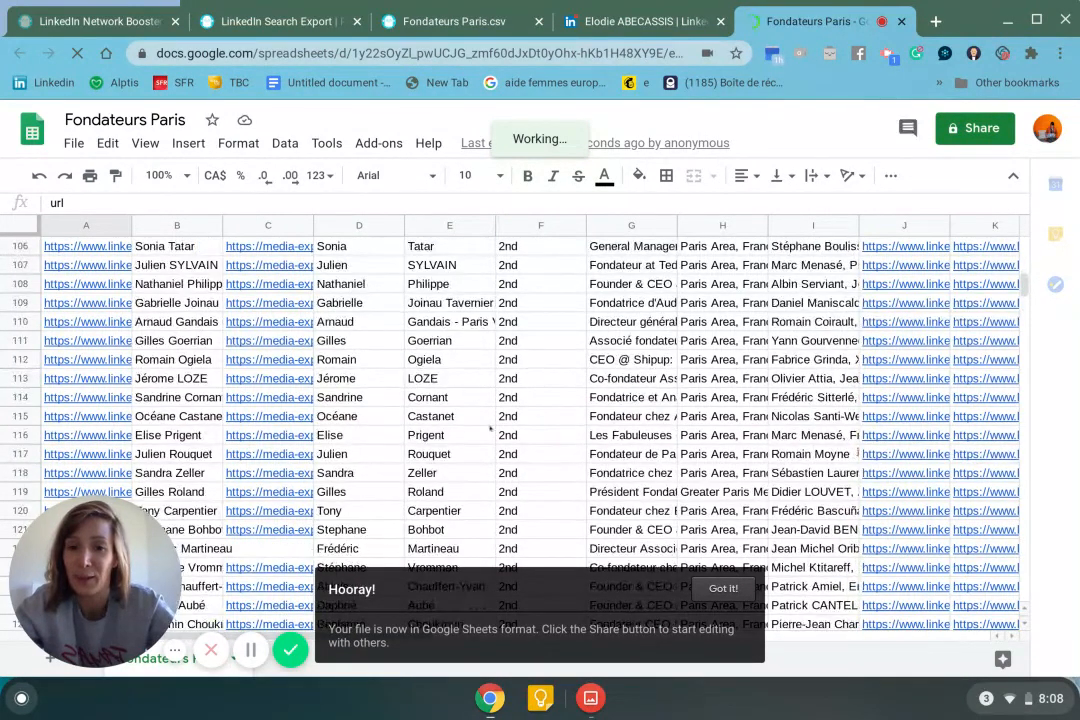